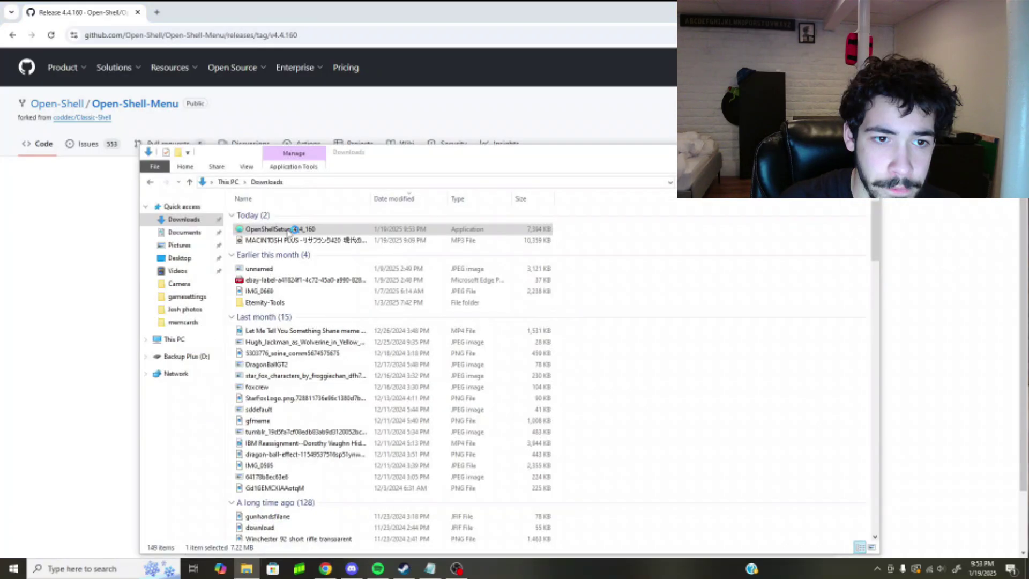
# Step: Run the downloaded OpenShellSetup_4_4_160 installer, accept the license agreement and install Open-Shell with the default options
pyautogui.doubleClick(294, 229)
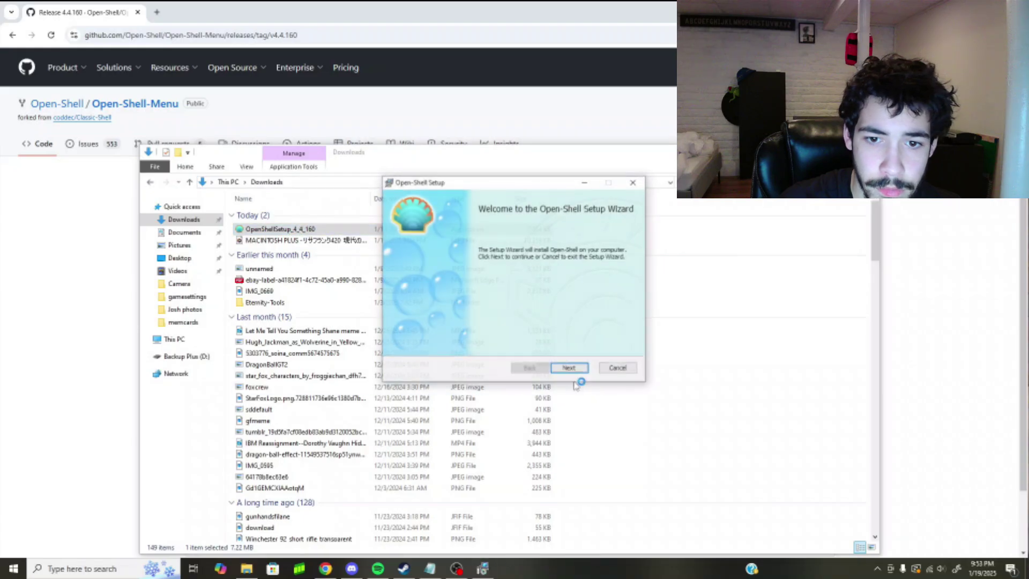
pyautogui.click(569, 367)
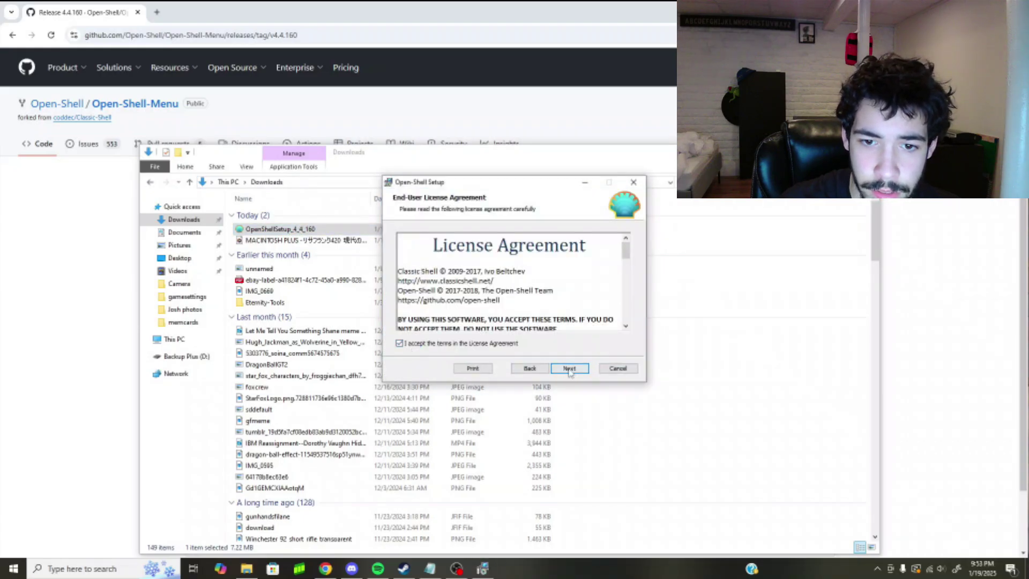
pyautogui.click(569, 368)
pyautogui.click(569, 369)
pyautogui.click(570, 368)
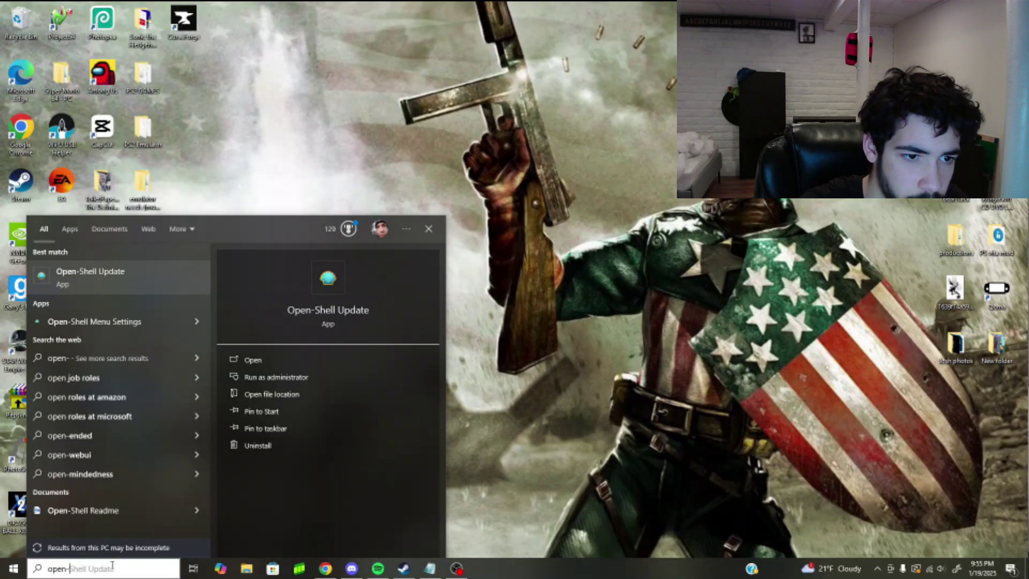
# Step: Open the Open-Shell Menu Settings and compare the new Start menu with the original Windows one
pyautogui.click(131, 321)
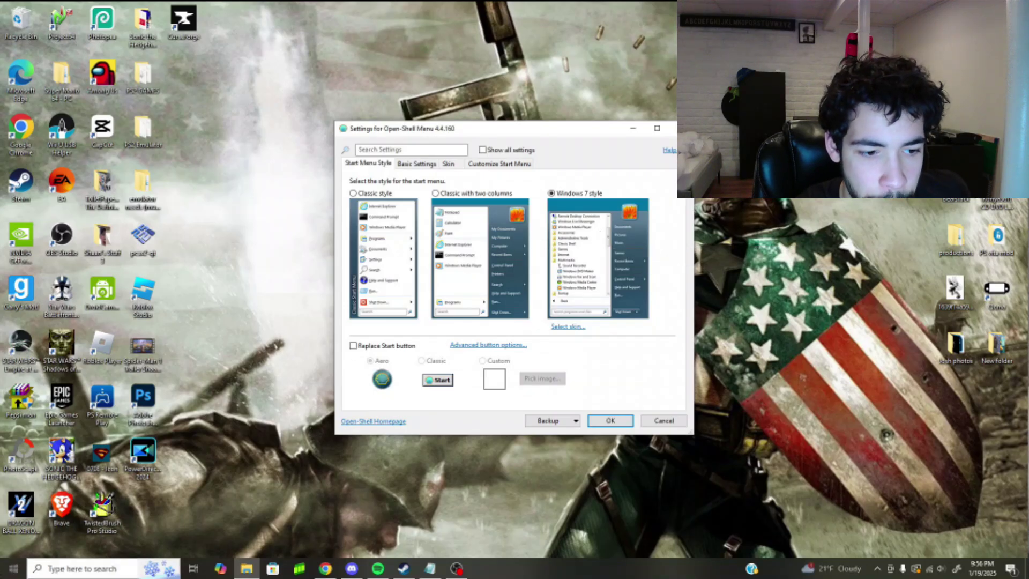
pyautogui.click(20, 573)
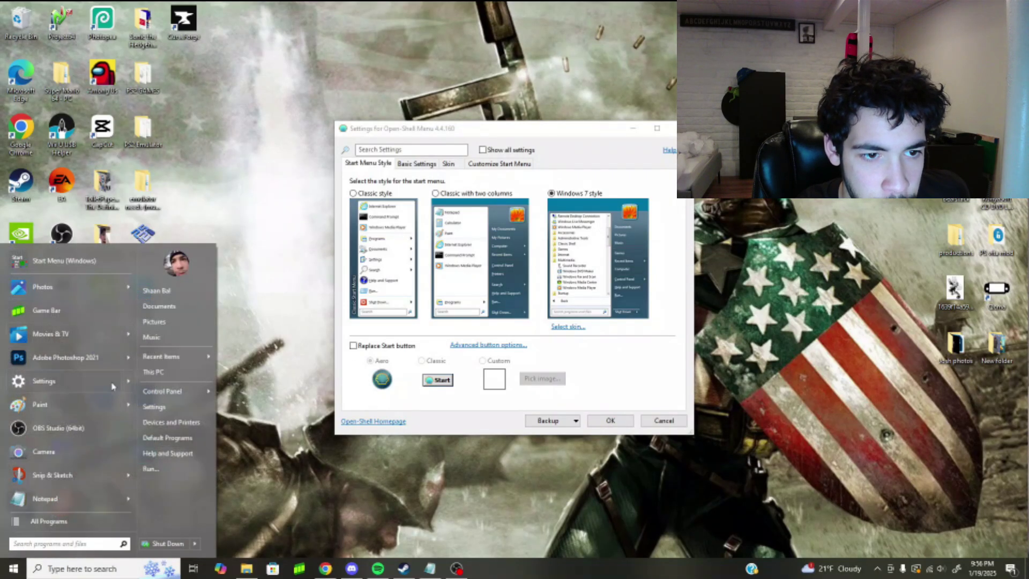
pyautogui.moveTo(89, 329)
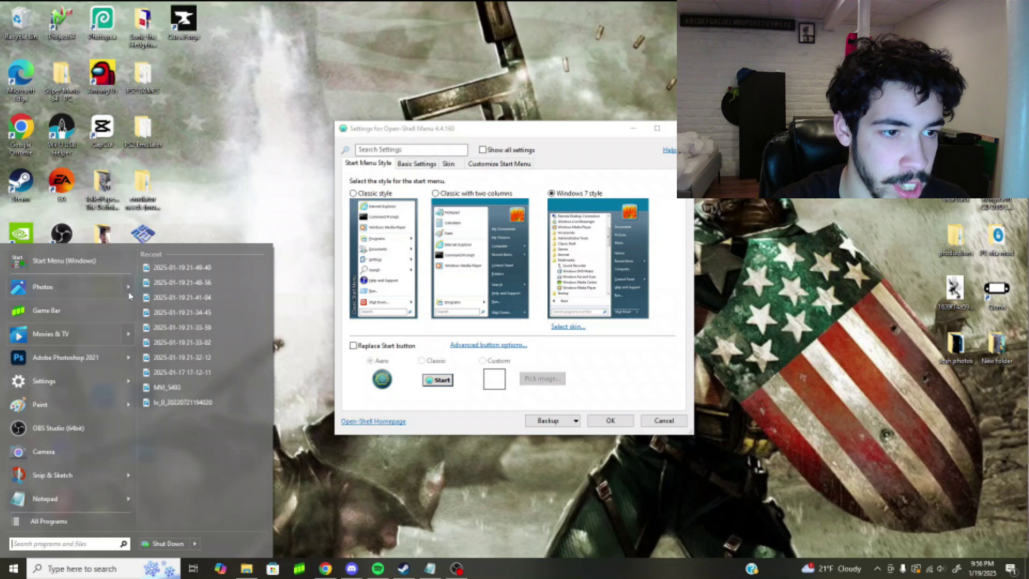
pyautogui.click(61, 268)
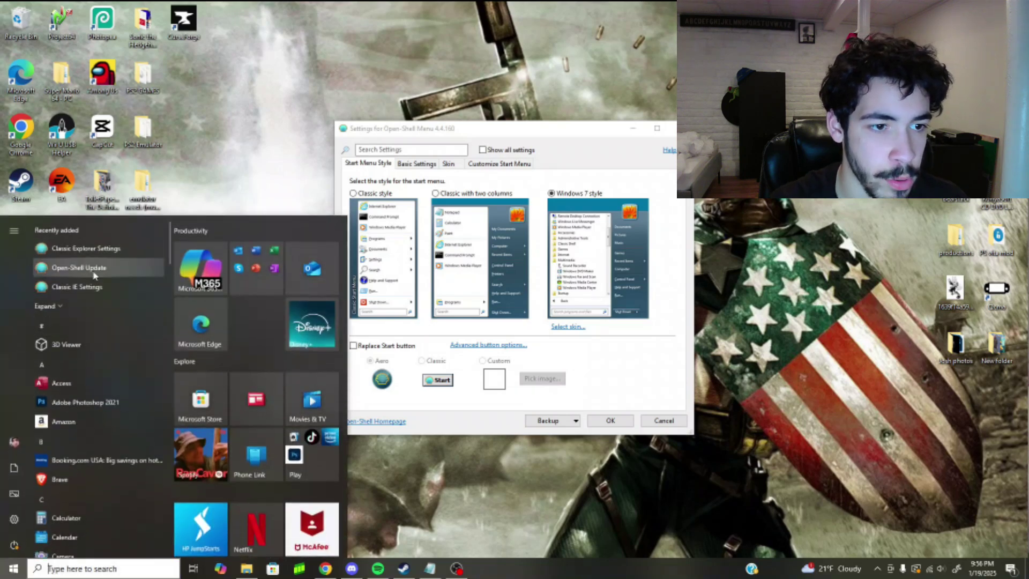
pyautogui.click(399, 545)
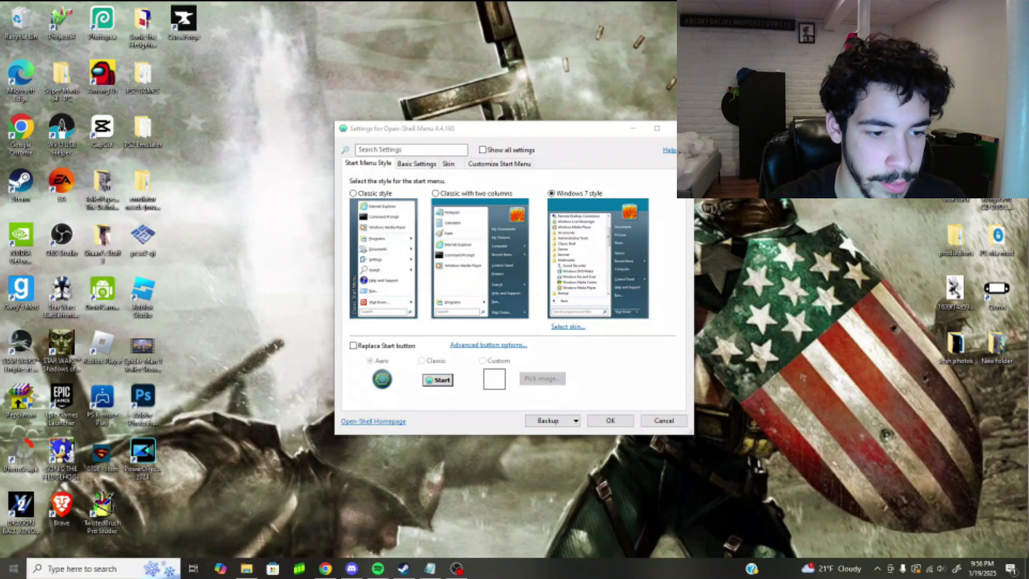
pyautogui.click(13, 568)
pyautogui.moveTo(89, 397)
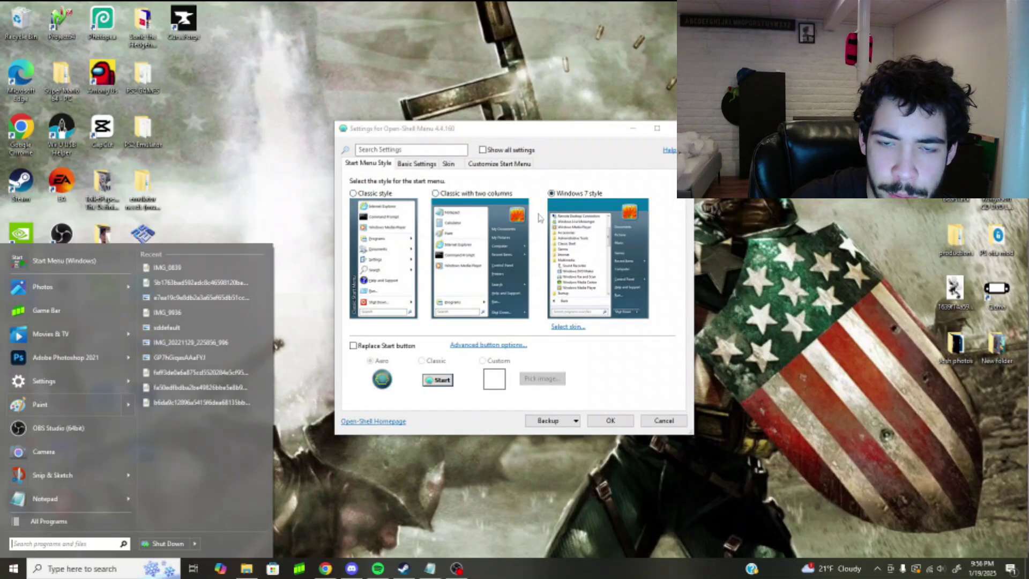
pyautogui.click(603, 177)
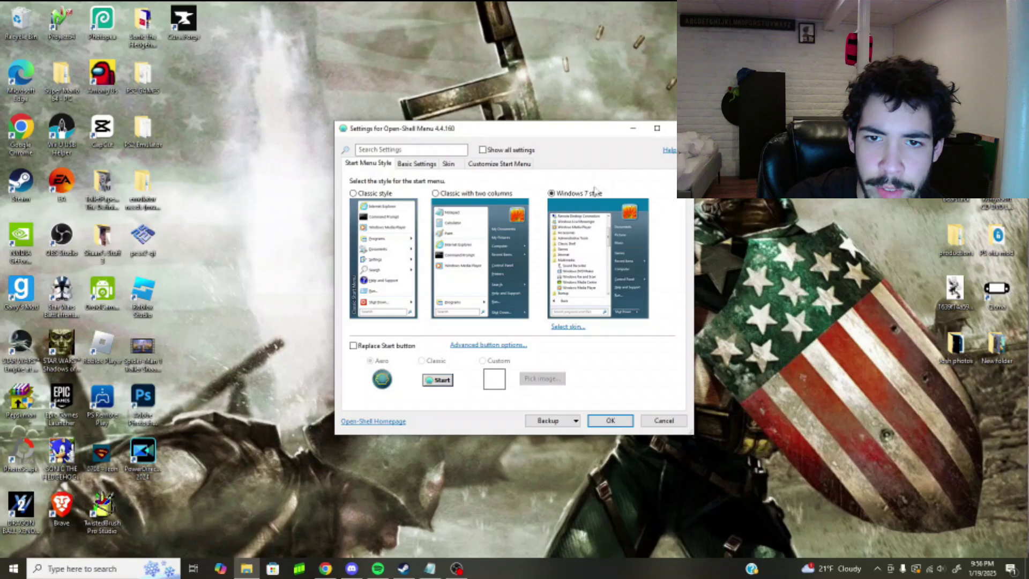
# Step: Choose the Windows 7 style for the Start menu and look through the basic, skin and customization settings
pyautogui.click(454, 216)
pyautogui.click(571, 224)
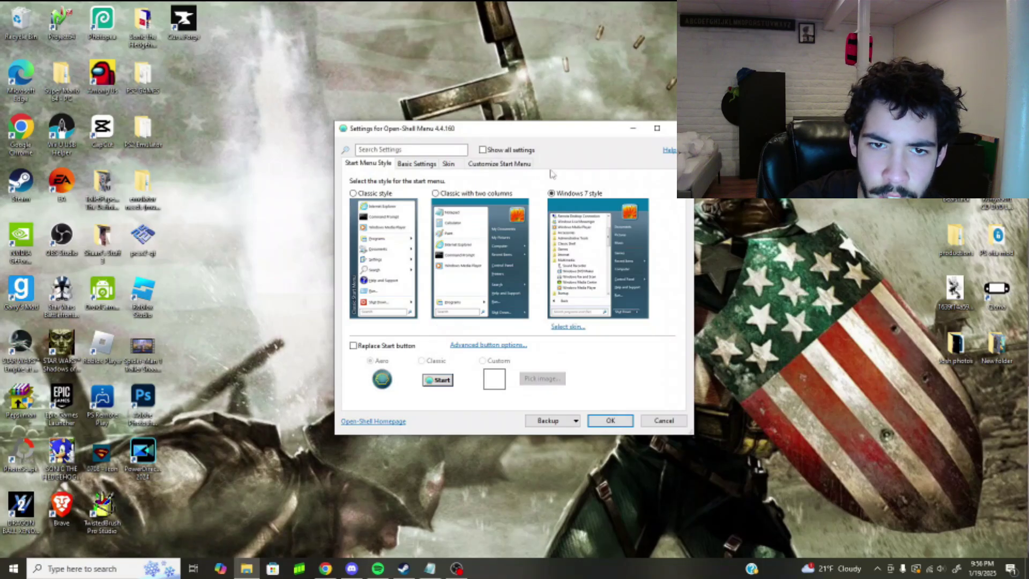
pyautogui.click(408, 164)
pyautogui.click(449, 165)
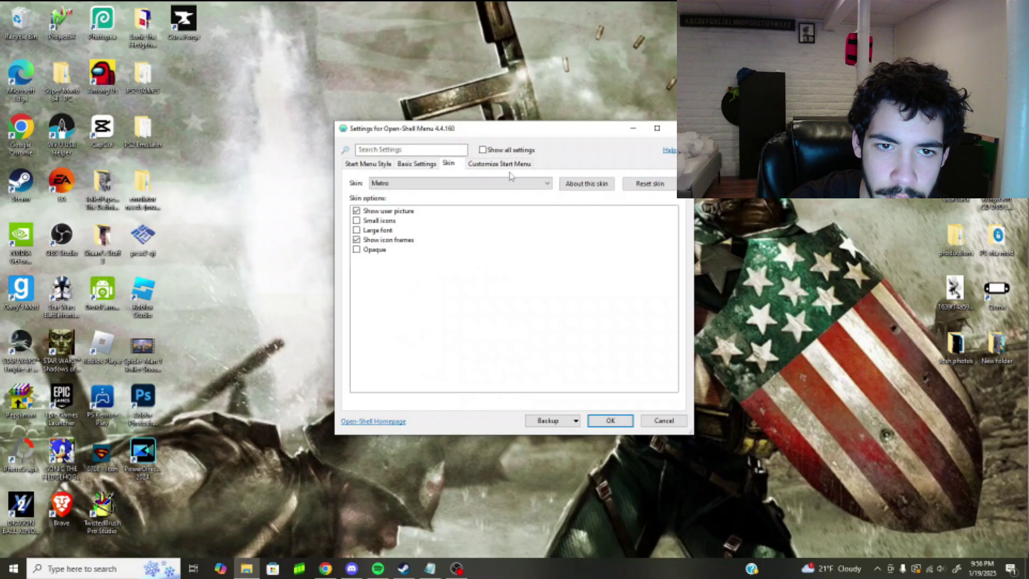
pyautogui.click(510, 166)
pyautogui.click(367, 165)
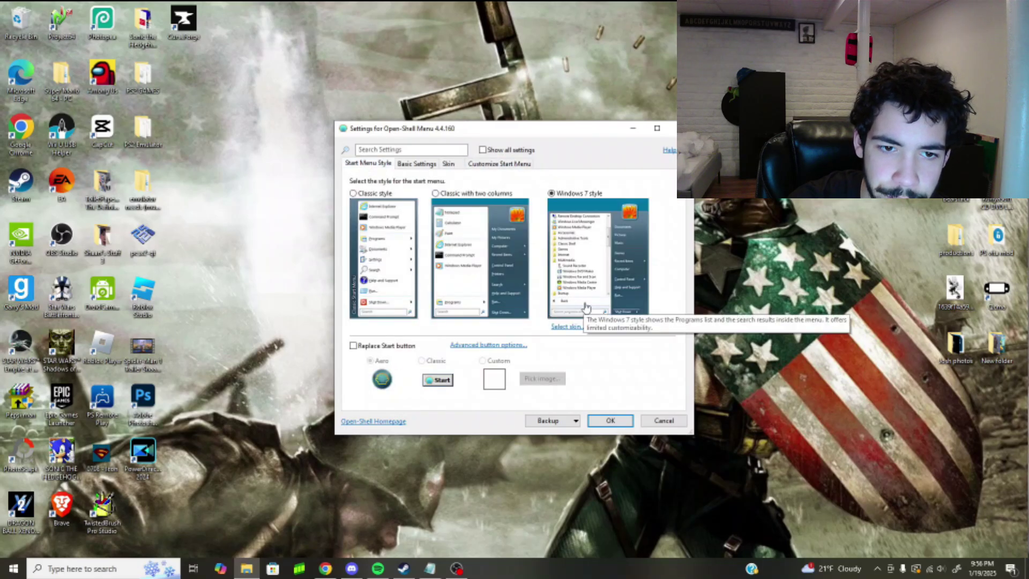
# Step: Set the Start menu skin to Windows Aero and preview the Start menu with it
pyautogui.click(11, 570)
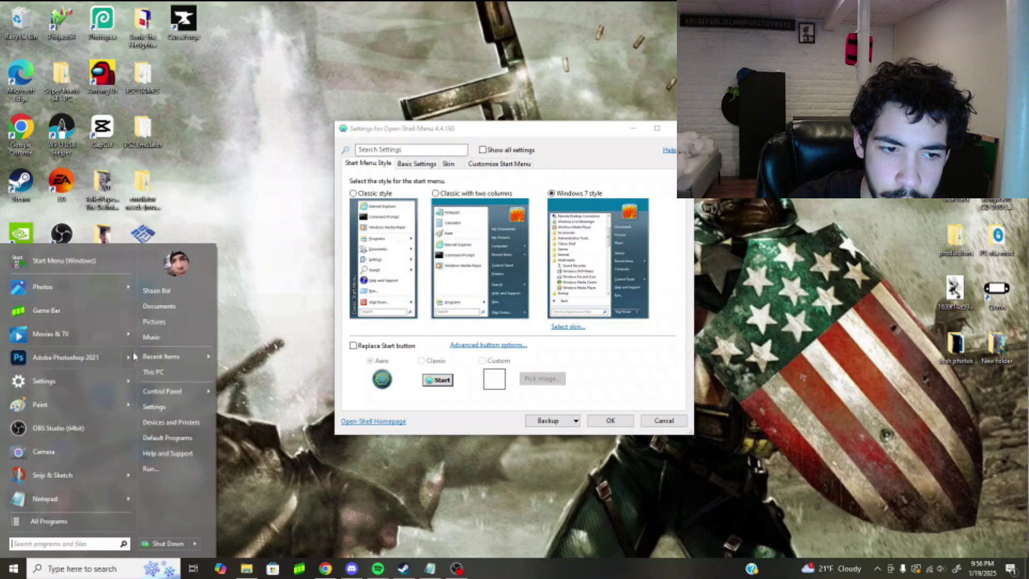
pyautogui.moveTo(178, 395)
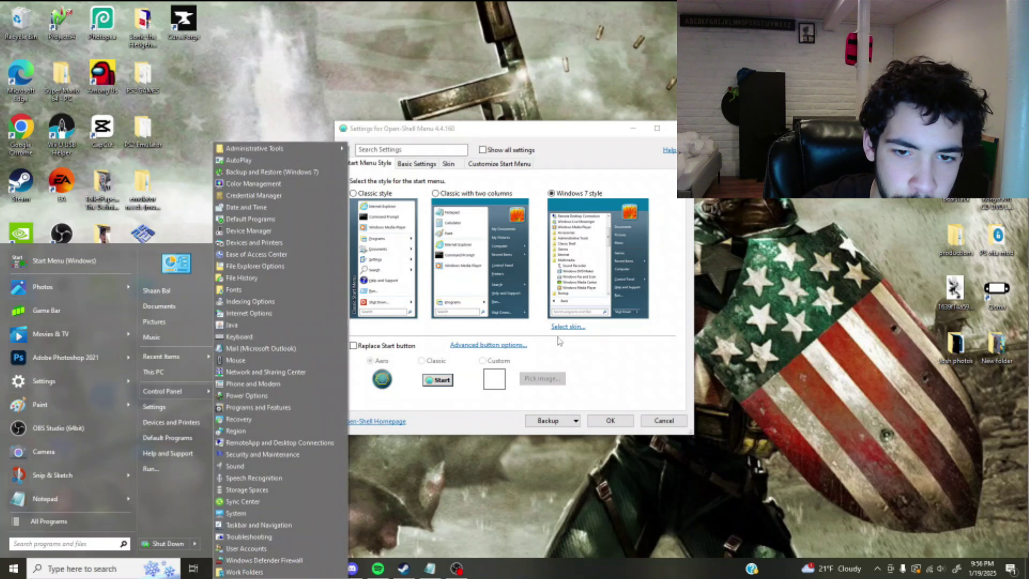
pyautogui.click(581, 340)
pyautogui.click(568, 326)
pyautogui.click(407, 244)
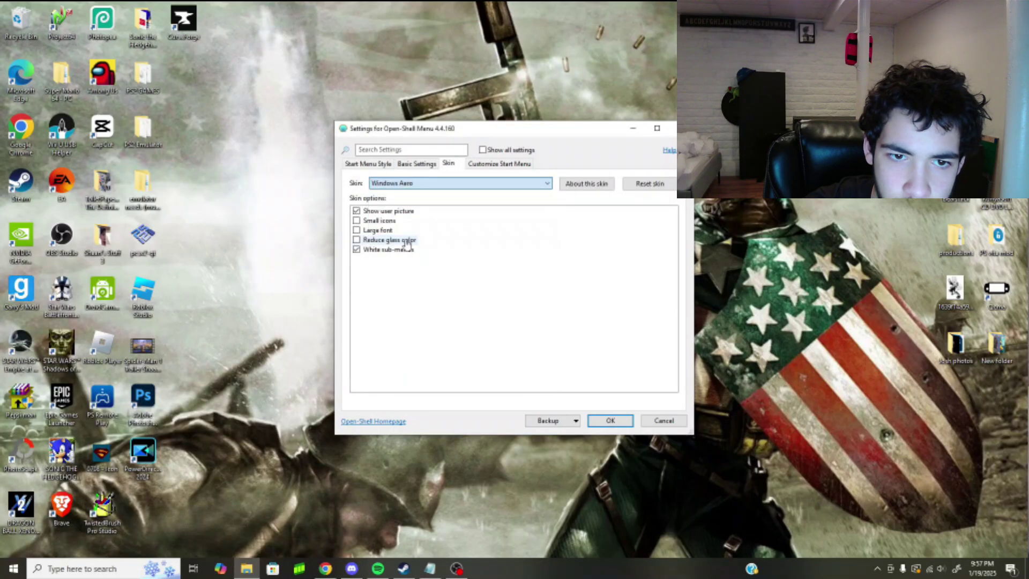
pyautogui.click(13, 567)
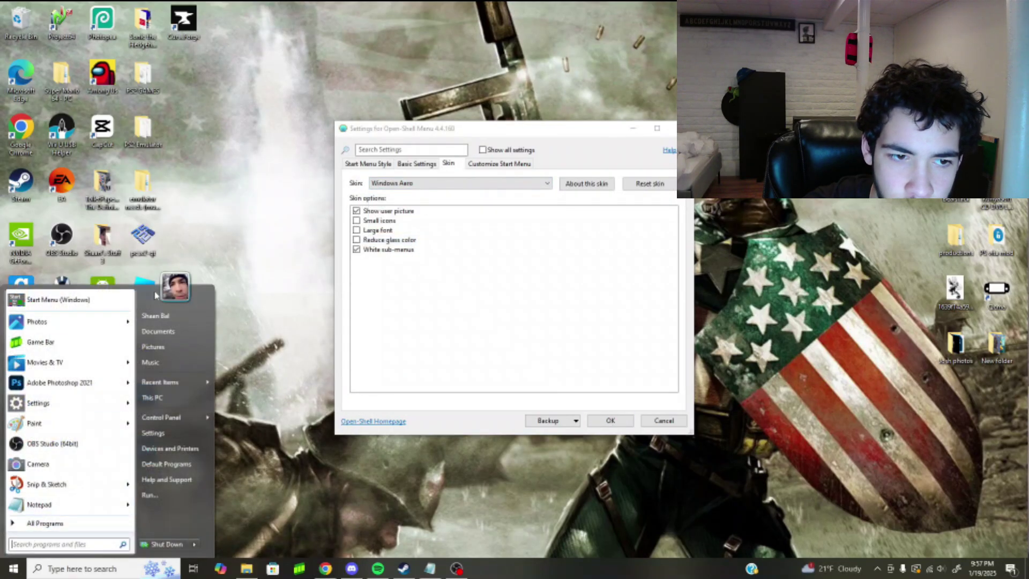
pyautogui.moveTo(102, 335)
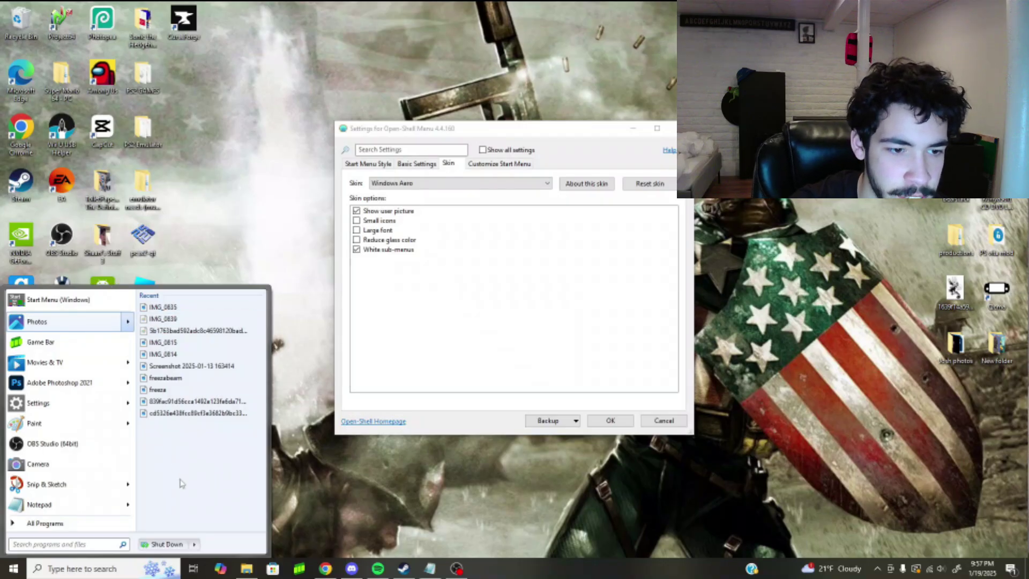
pyautogui.click(426, 328)
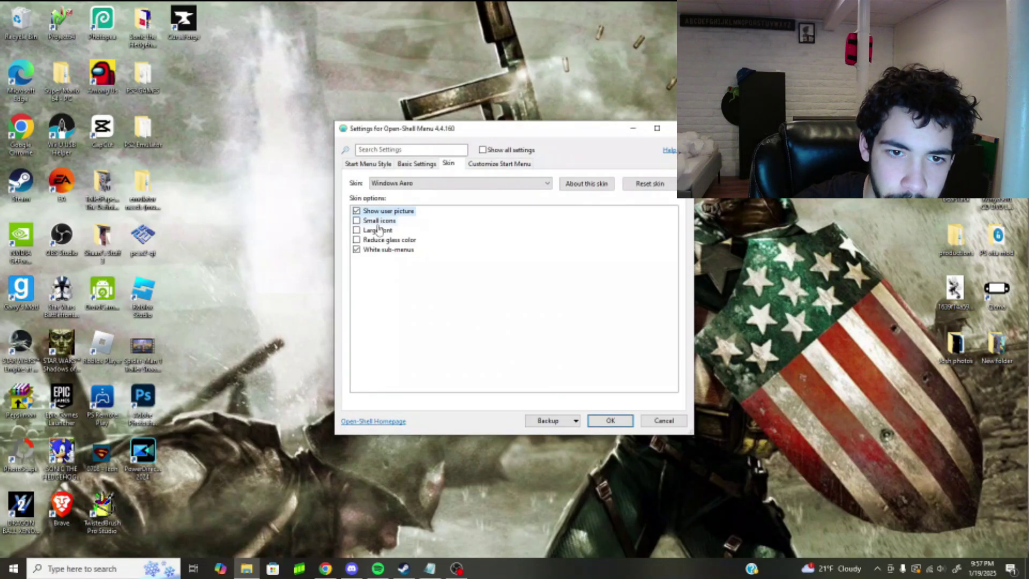
# Step: Enable the Reduce glass color skin option, comparing the Start menu with it on and off
pyautogui.click(370, 240)
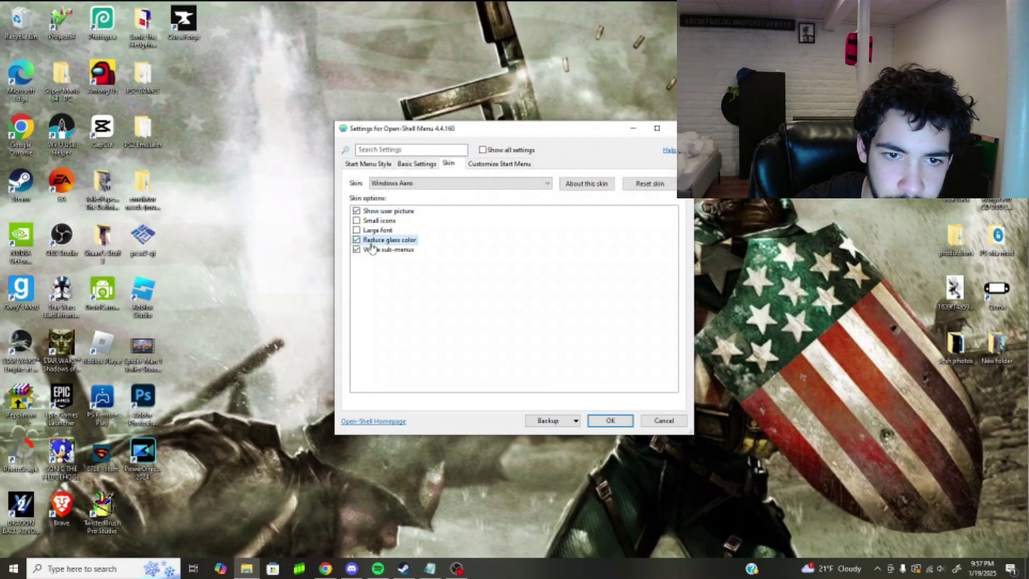
pyautogui.click(14, 569)
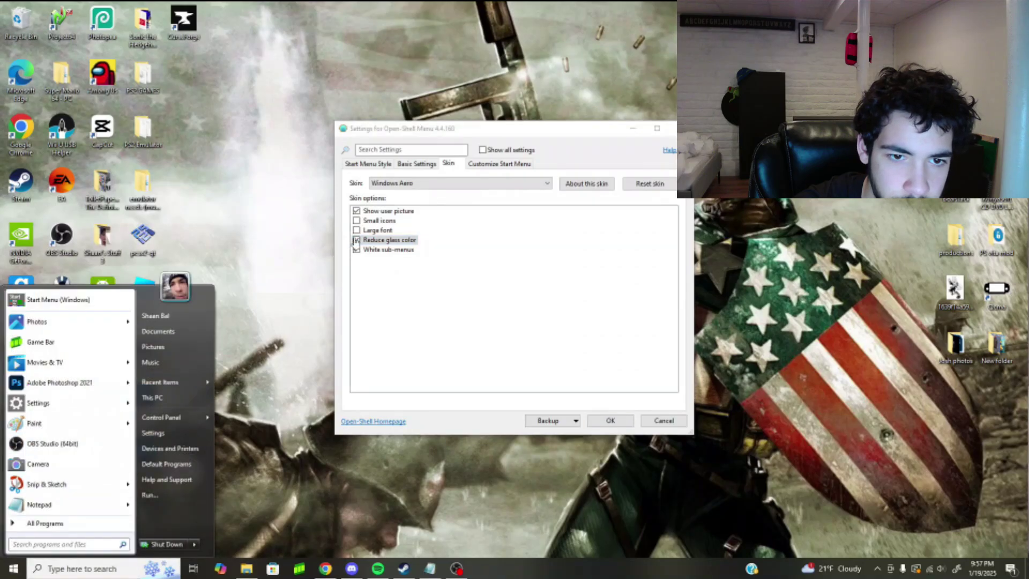
pyautogui.click(357, 240)
pyautogui.click(13, 568)
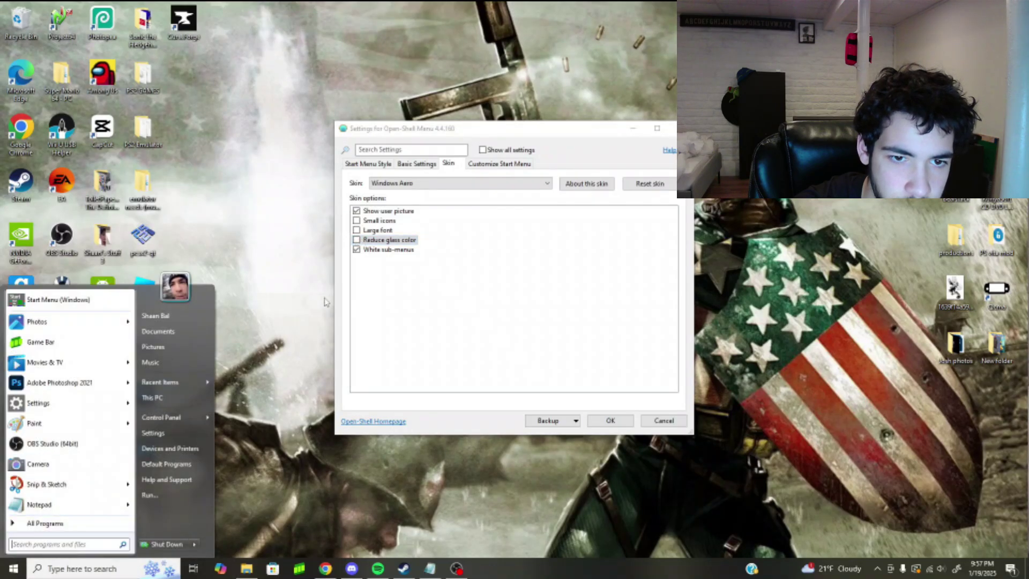
pyautogui.click(356, 240)
pyautogui.click(356, 239)
# Step: Examine the restyled Start menu's shutdown options and its All Programs list
pyautogui.press('super')
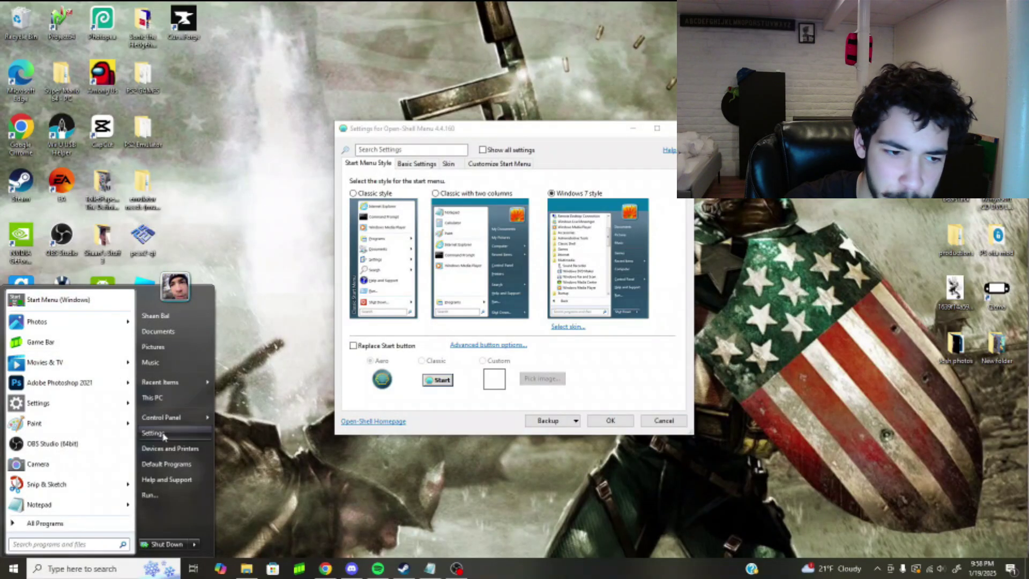
pyautogui.click(195, 545)
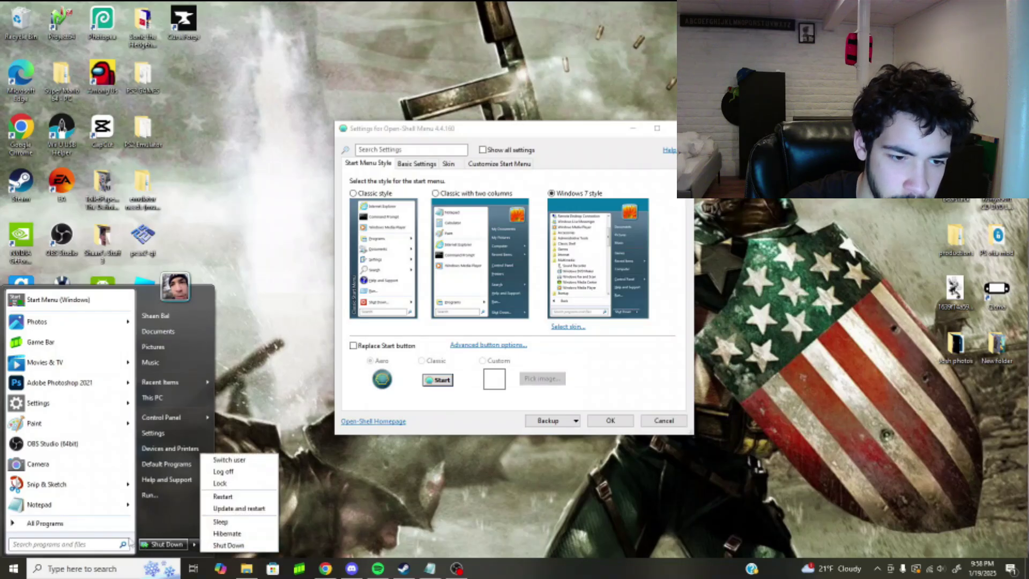
pyautogui.click(43, 523)
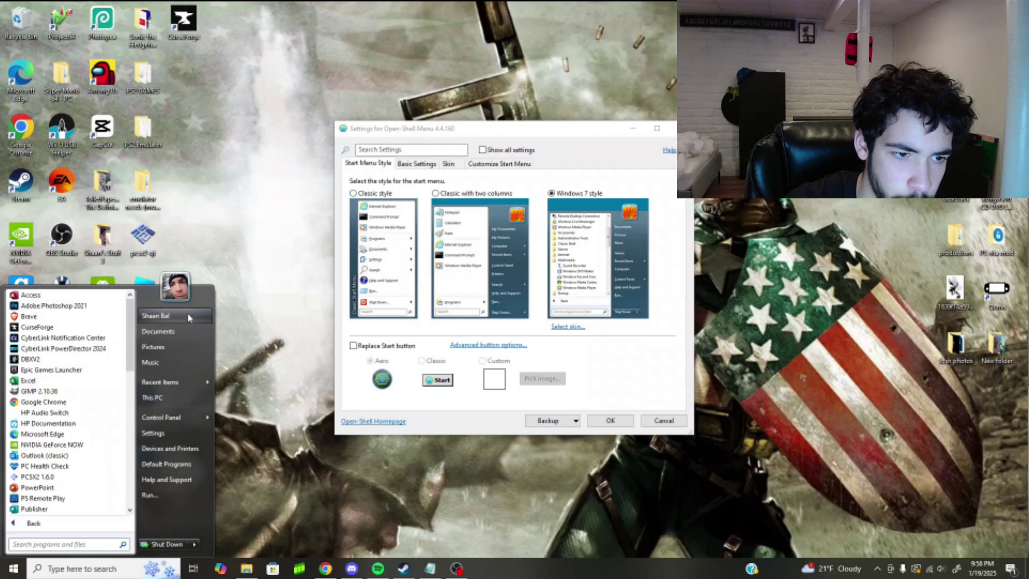
pyautogui.click(614, 356)
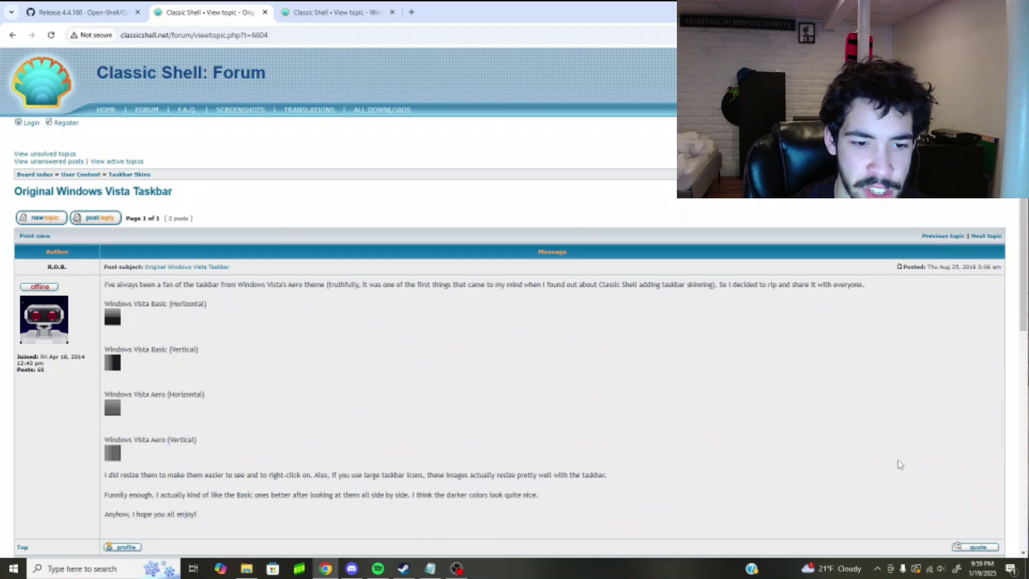
# Step: Save the Windows Vista Basic (Horizontal) taskbar image from the forum post to Downloads as a PNG image
pyautogui.click(12, 568)
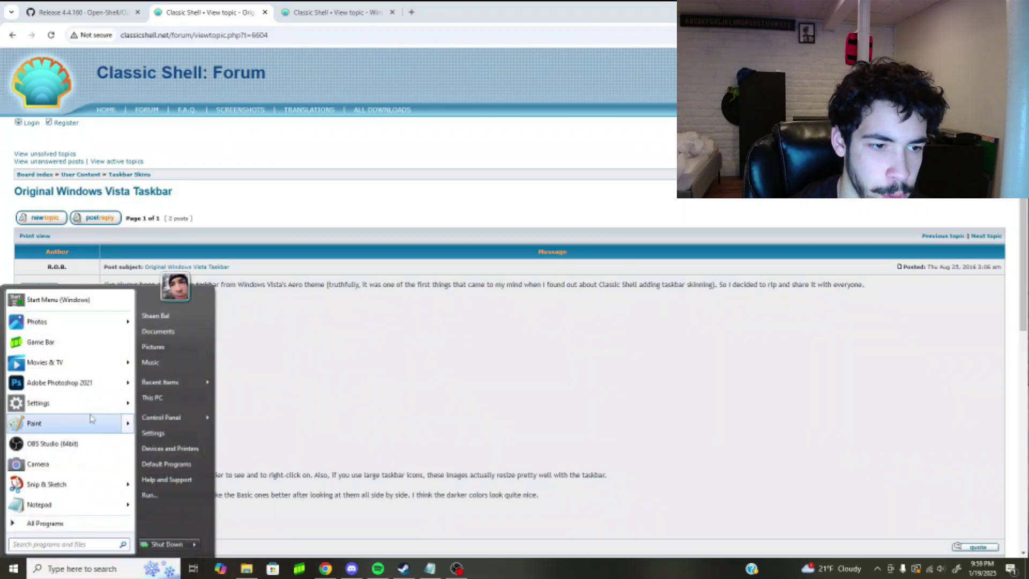
pyautogui.click(421, 338)
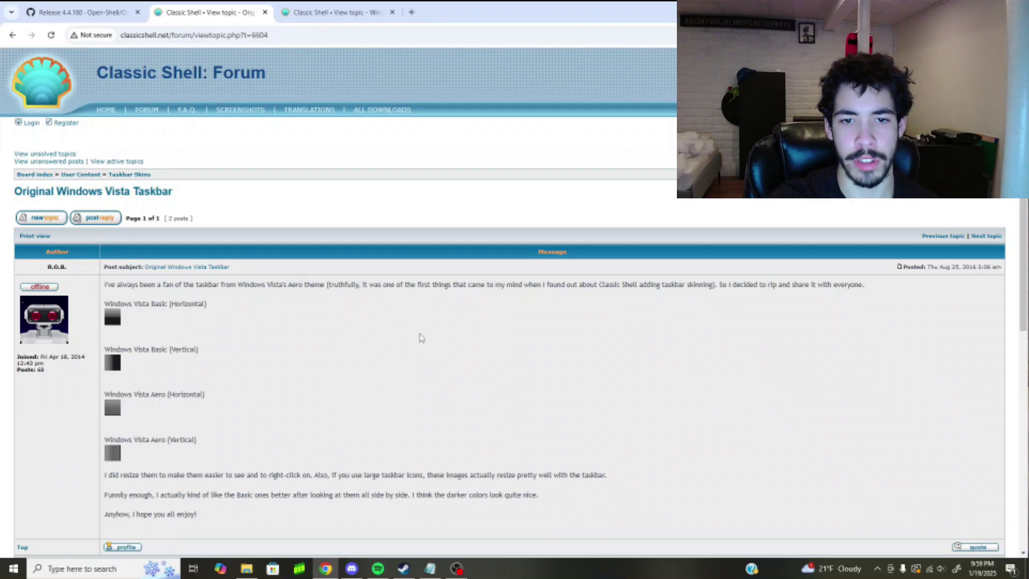
pyautogui.rightClick(113, 320)
pyautogui.click(140, 346)
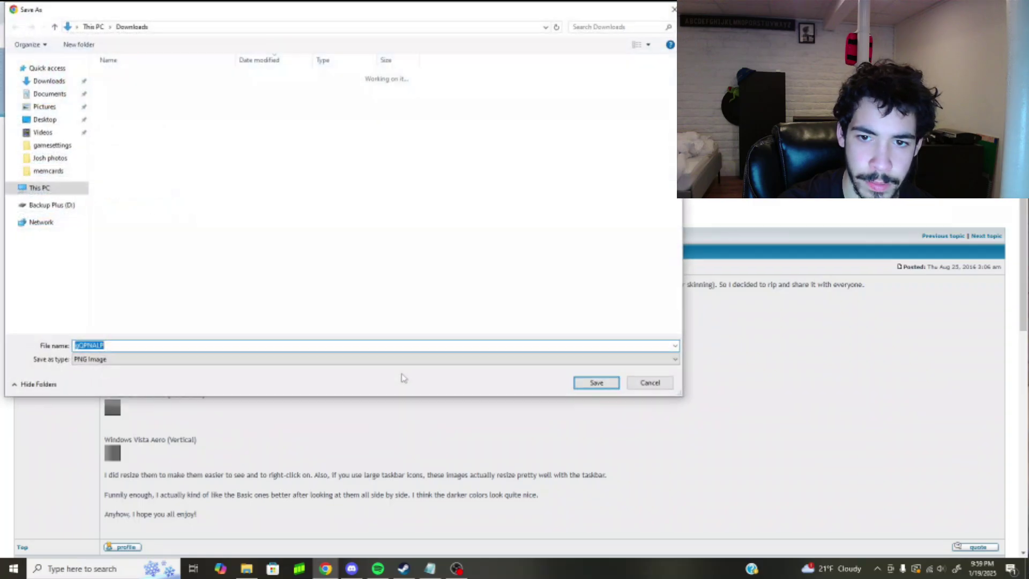
pyautogui.click(597, 383)
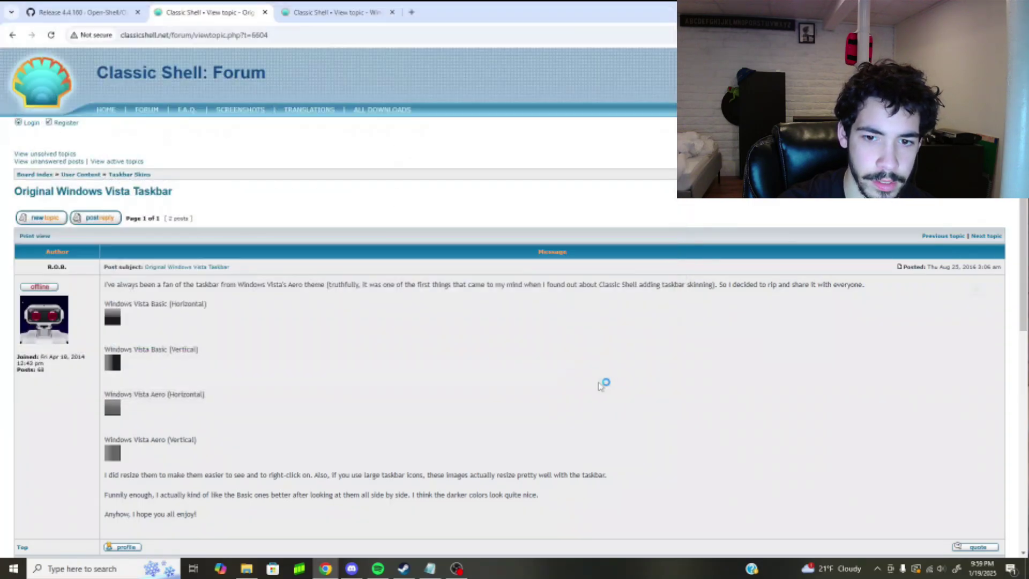
# Step: Search Google for "windows vista wallpaper" in a new browser tab and browse the image results
pyautogui.hotkey('ctrl', 't')
pyautogui.write('windows ')
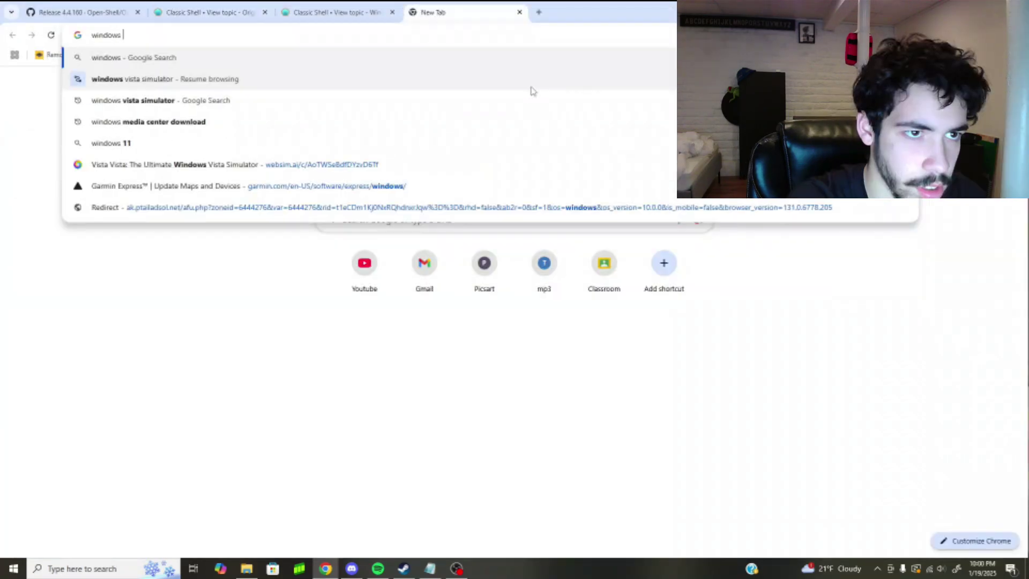
pyautogui.write('vista wallpaper')
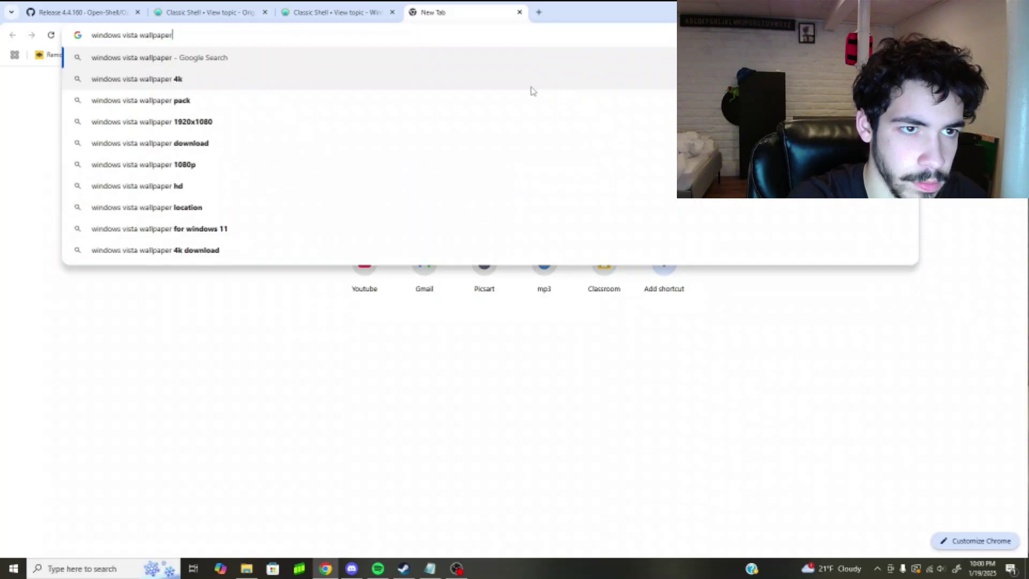
pyautogui.press('Return')
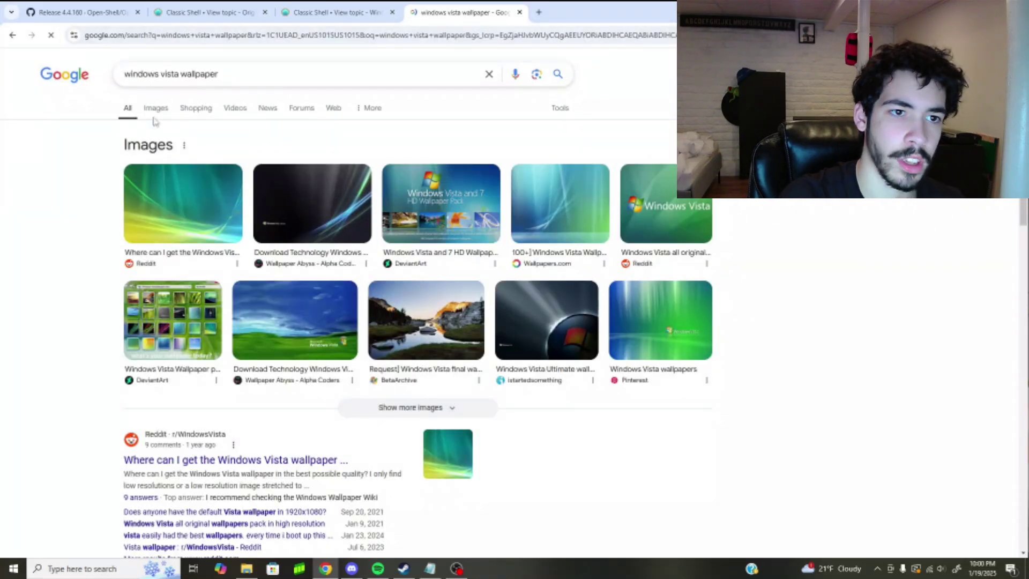
pyautogui.click(155, 110)
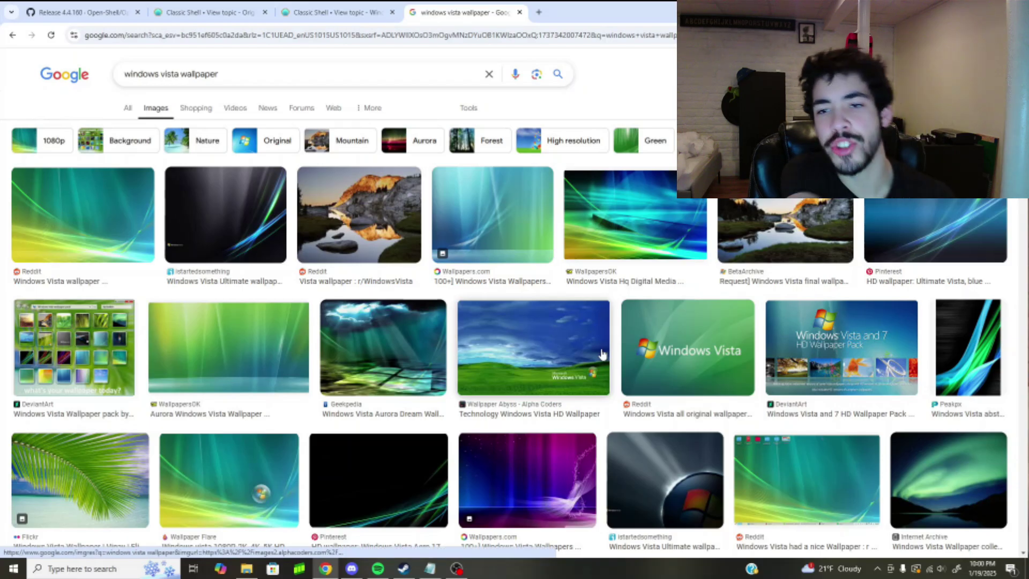
pyautogui.scroll(-4, 603, 354)
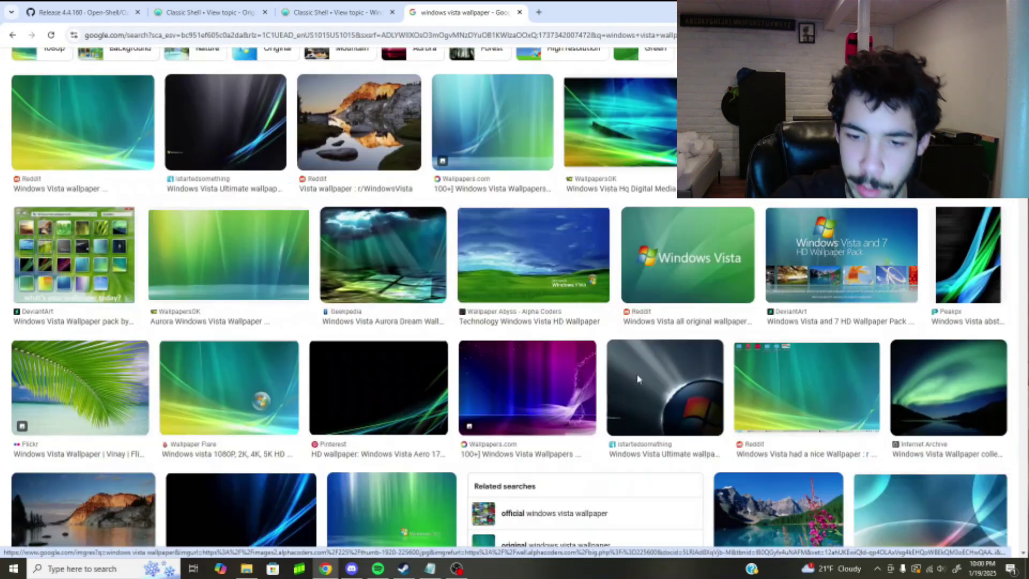
# Step: In the Open-Shell Menu settings, enable taskbar customization and set the taskbar look to Transparent
pyautogui.scroll(4, 602, 353)
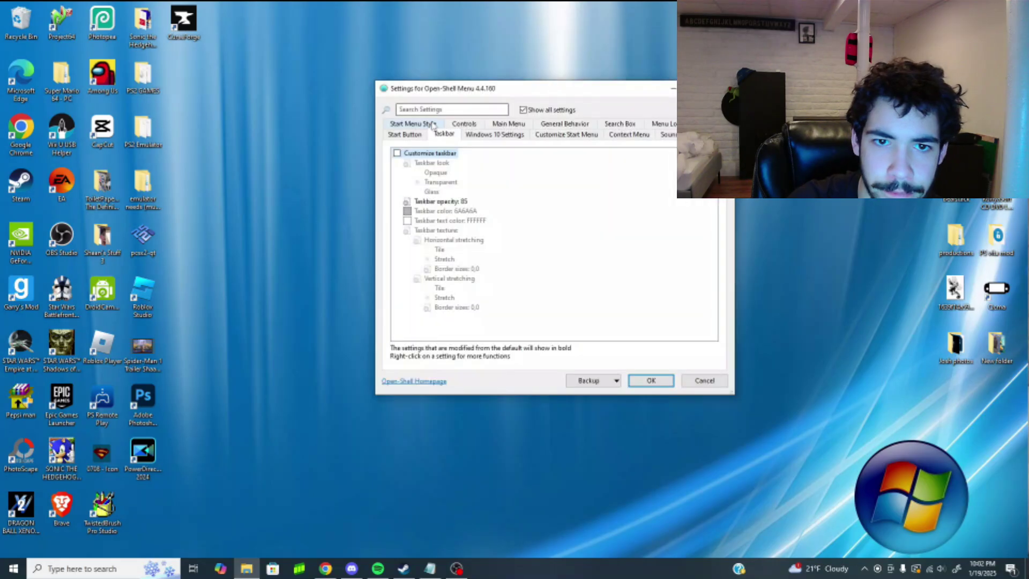
pyautogui.click(431, 123)
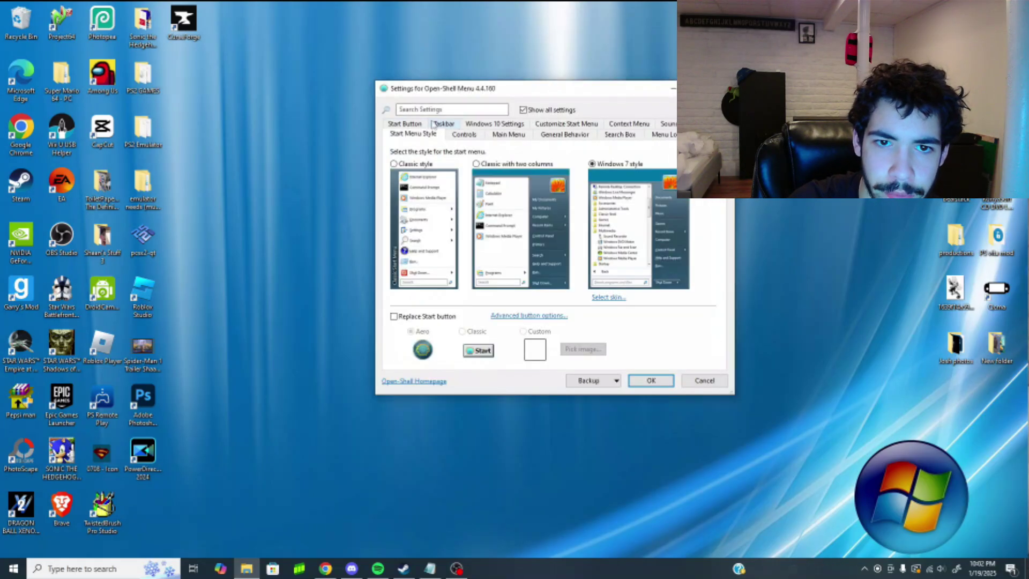
pyautogui.click(445, 125)
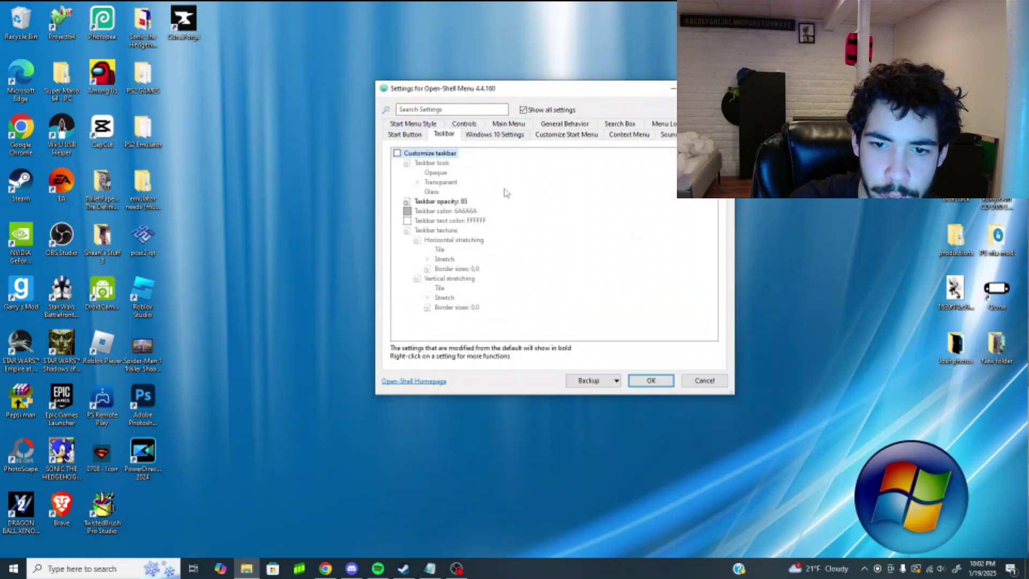
pyautogui.click(396, 154)
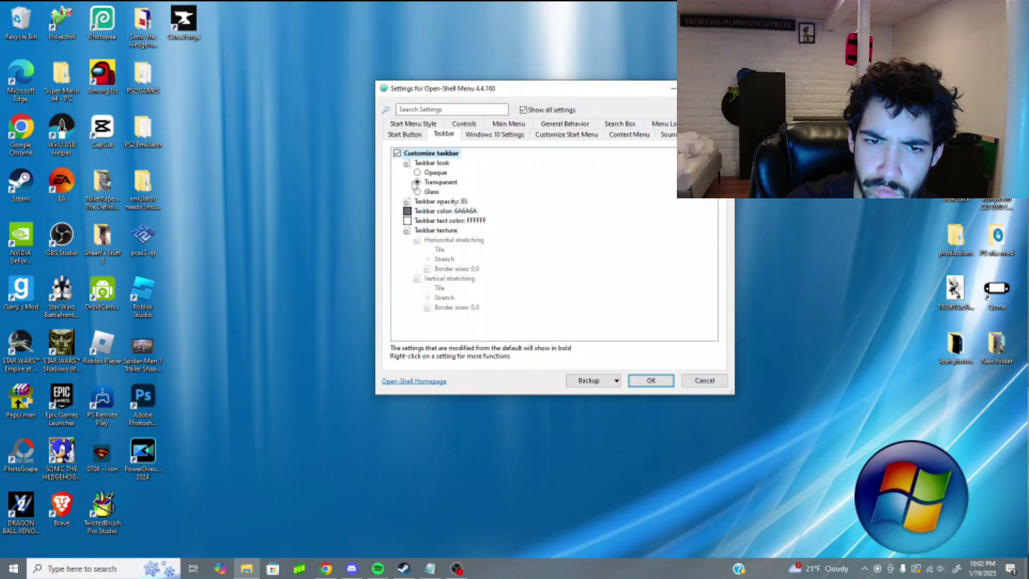
pyautogui.click(418, 182)
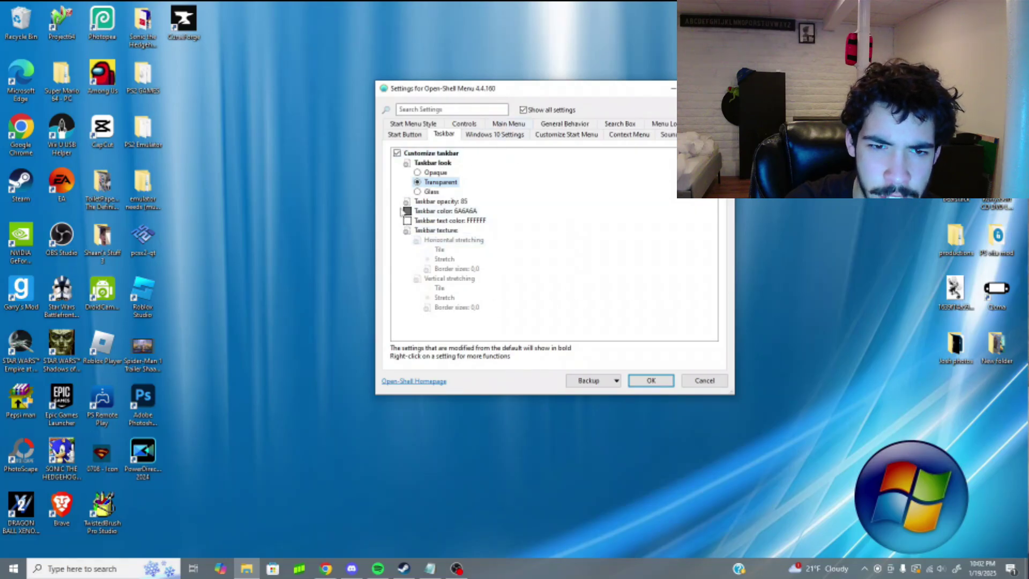
pyautogui.click(406, 214)
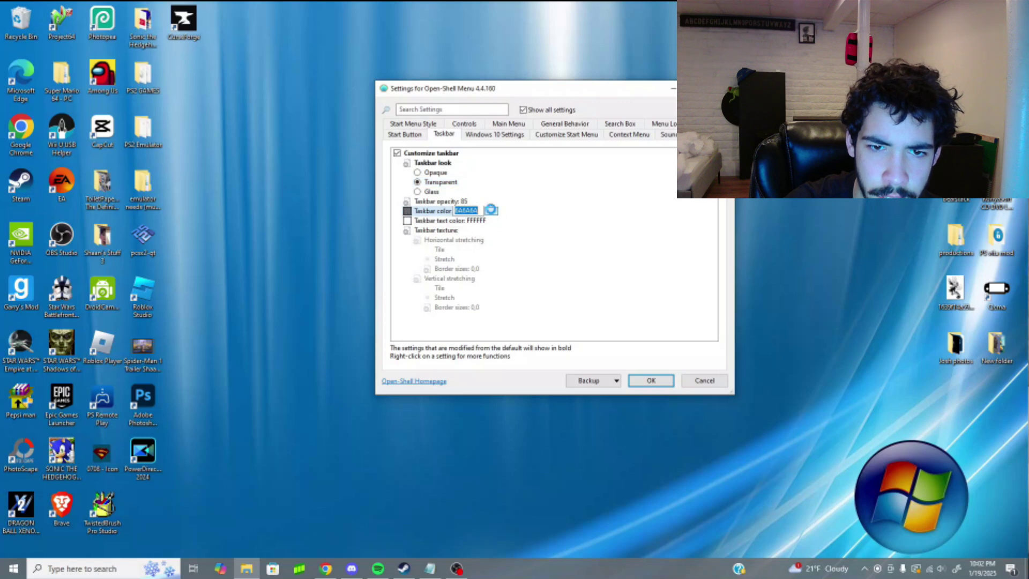
pyautogui.click(490, 210)
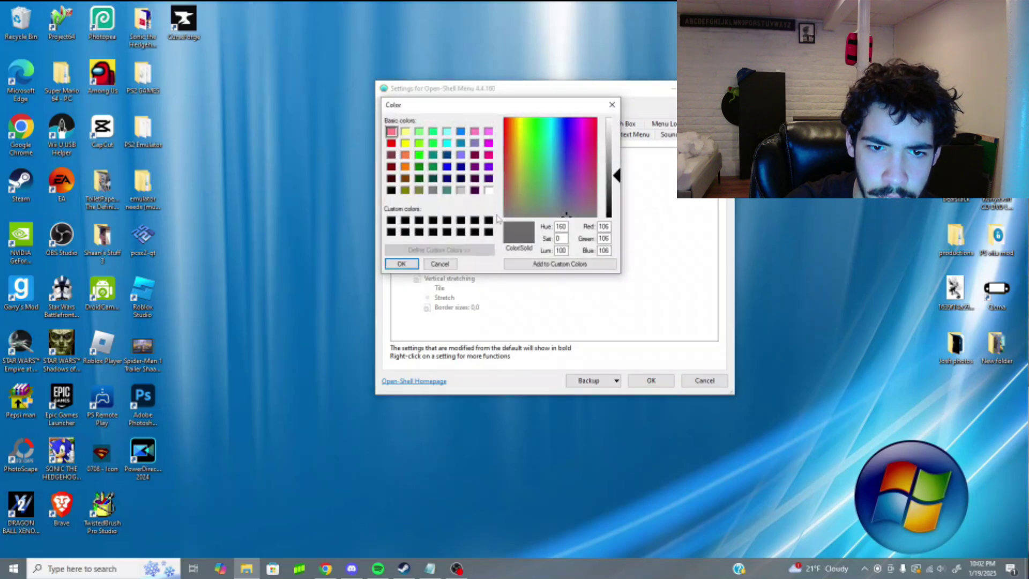
pyautogui.click(616, 106)
pyautogui.click(410, 223)
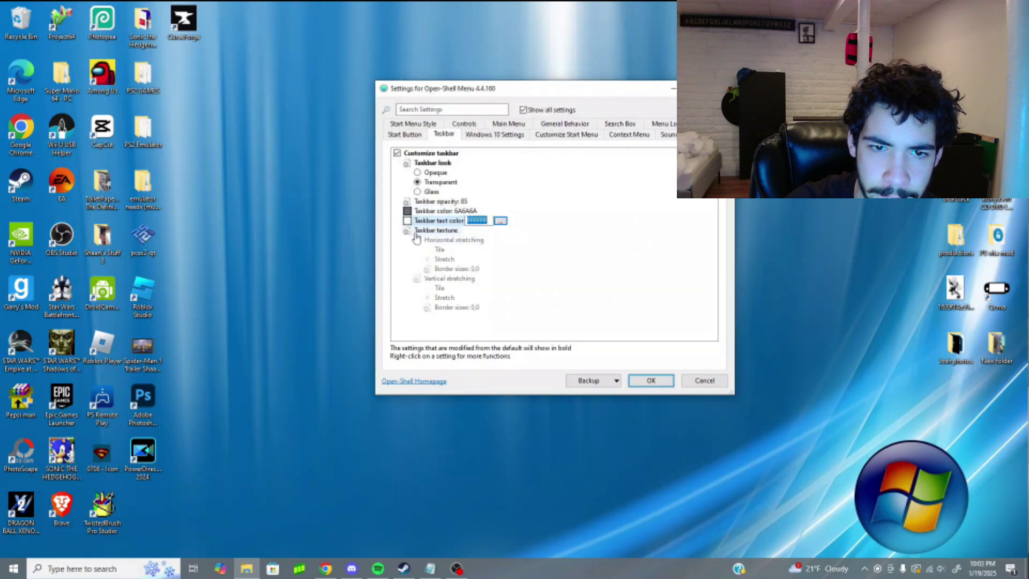
# Step: Set the taskbar texture to the gQPNALP.png image from Downloads and apply the settings
pyautogui.click(415, 233)
pyautogui.click(473, 231)
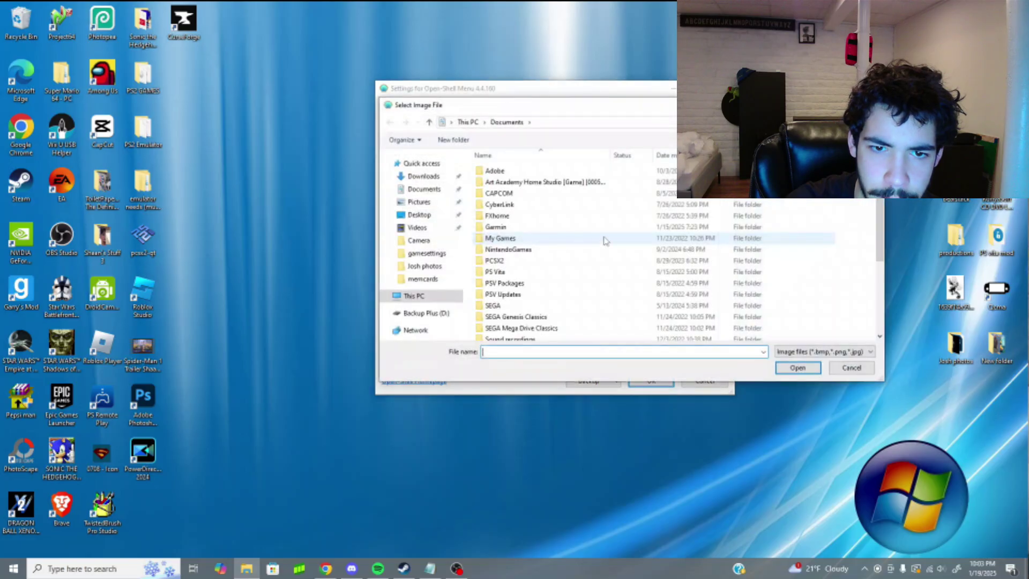
pyautogui.click(459, 179)
pyautogui.doubleClick(512, 202)
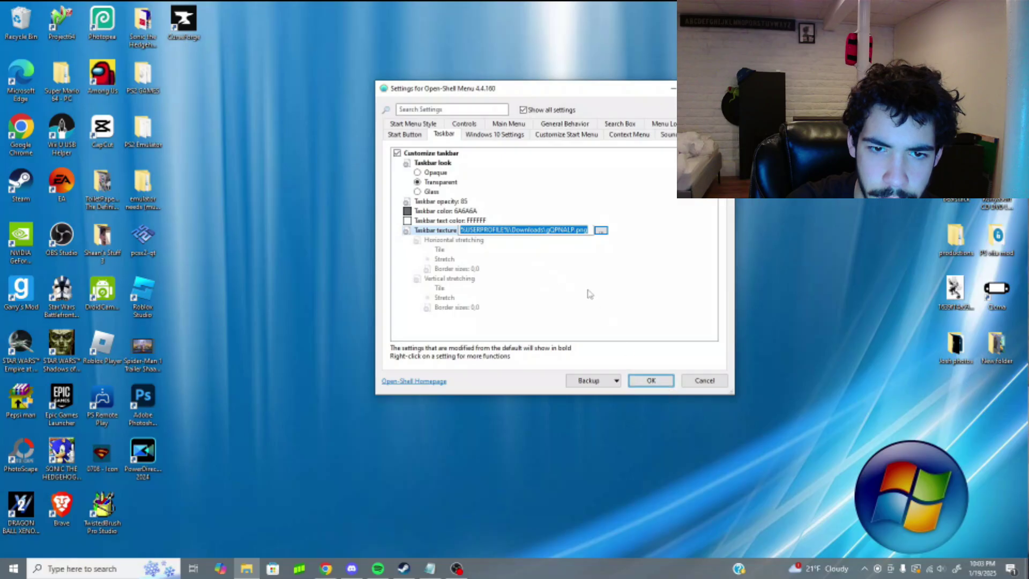
pyautogui.click(640, 381)
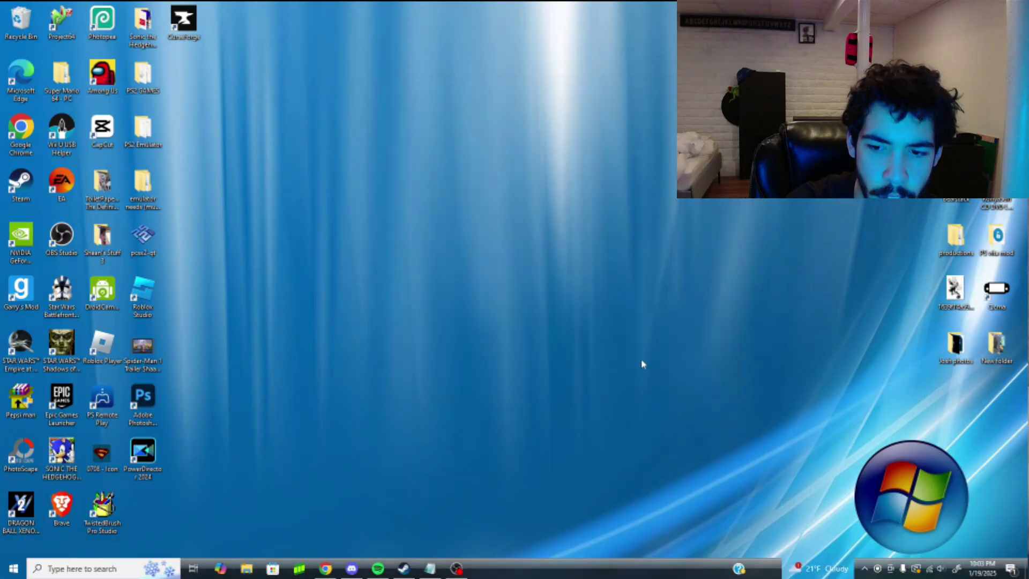
# Step: Check the retextured taskbar on the desktop, its context menu and the Start menu
pyautogui.moveTo(810, 570)
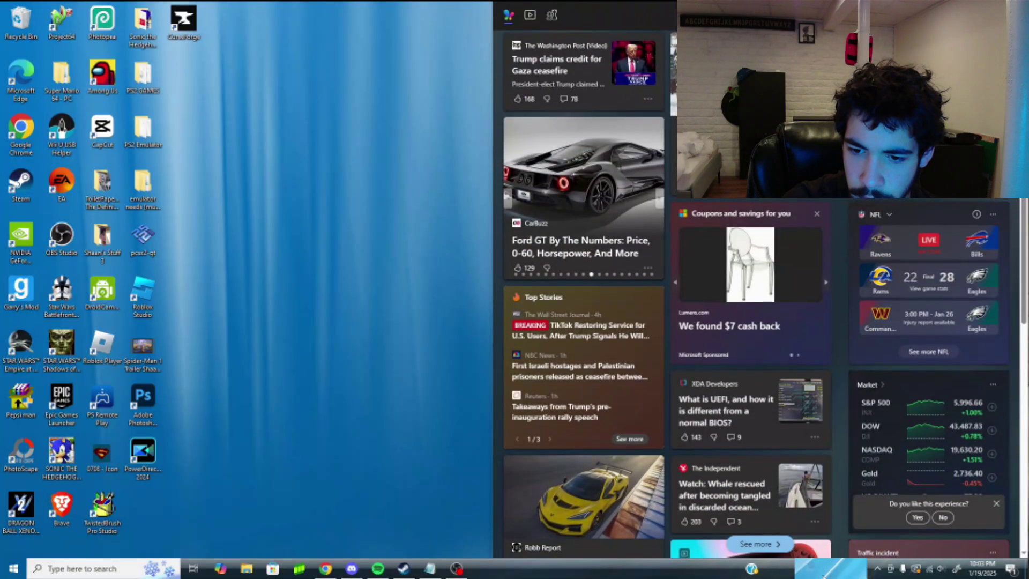
pyautogui.rightClick(825, 571)
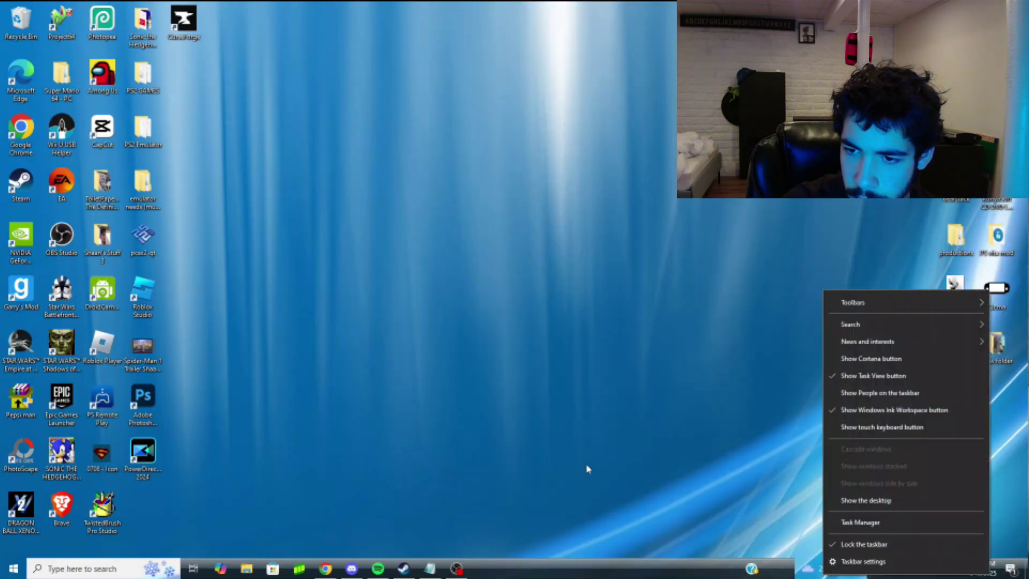
pyautogui.click(797, 419)
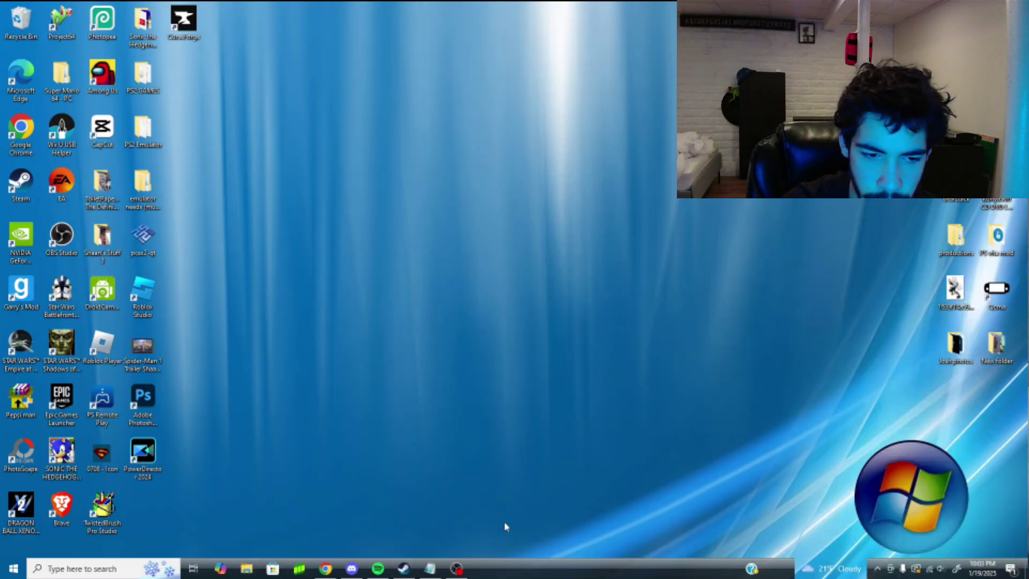
pyautogui.click(14, 568)
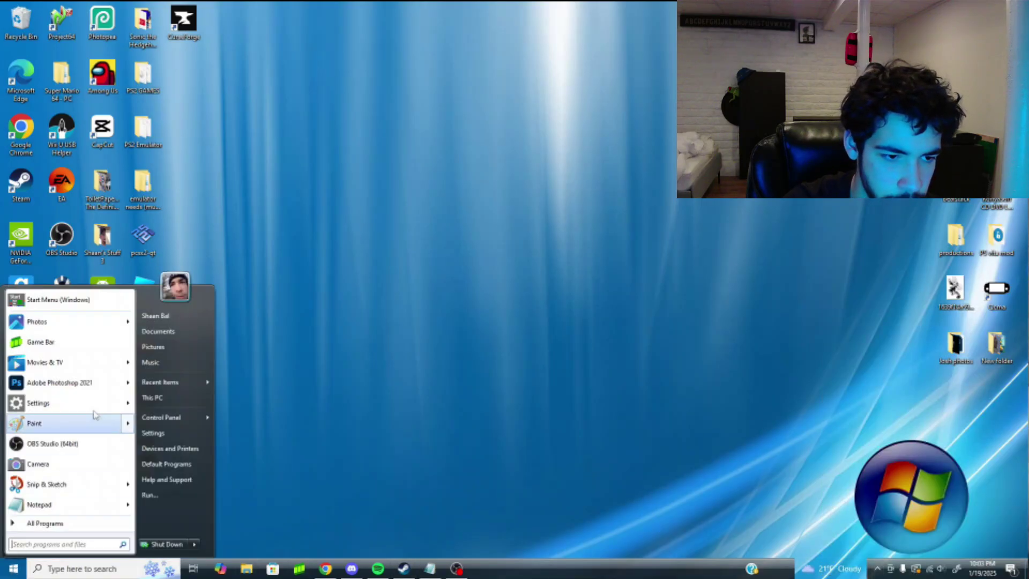
pyautogui.click(348, 478)
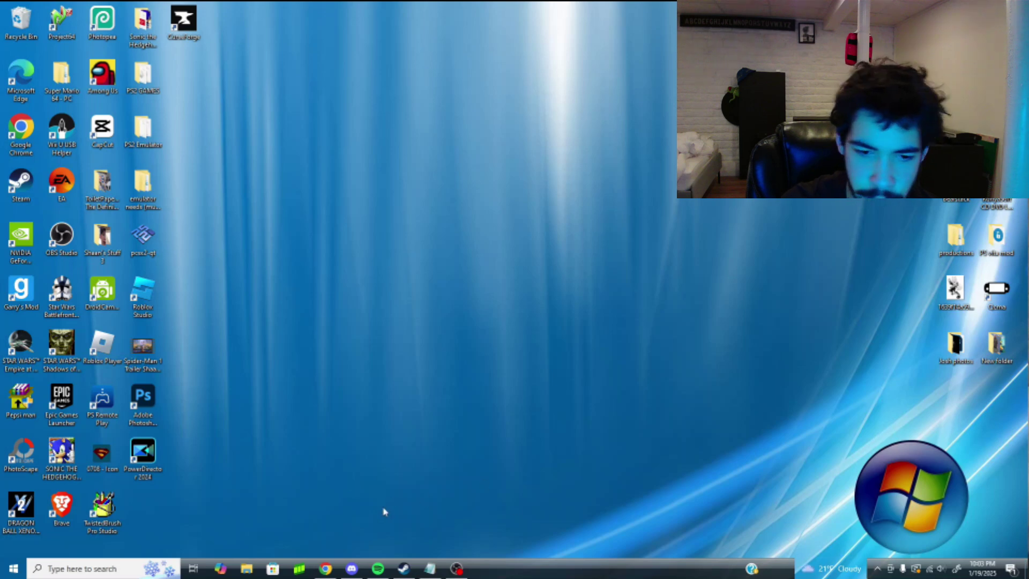
# Step: Save the borderless Windows Vista orb image from the Classic Shell forum post in Chrome
pyautogui.click(325, 568)
pyautogui.scroll(-3, 292, 259)
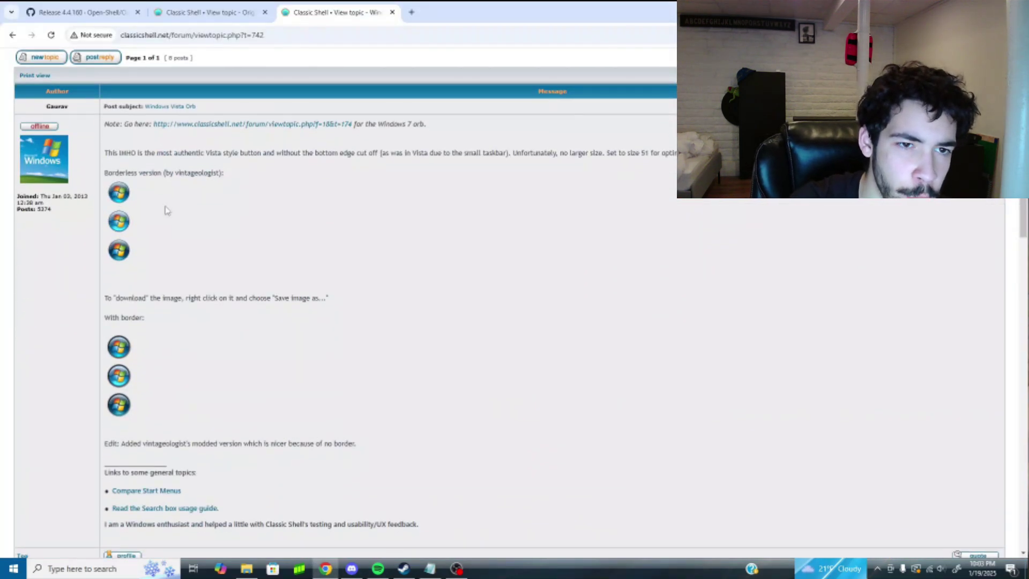
pyautogui.press('super')
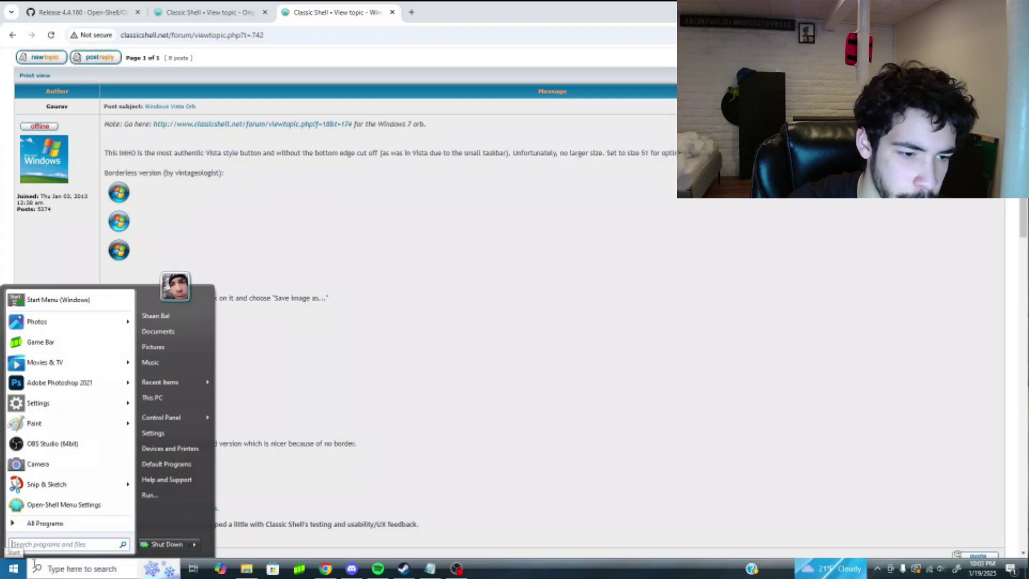
pyautogui.click(27, 259)
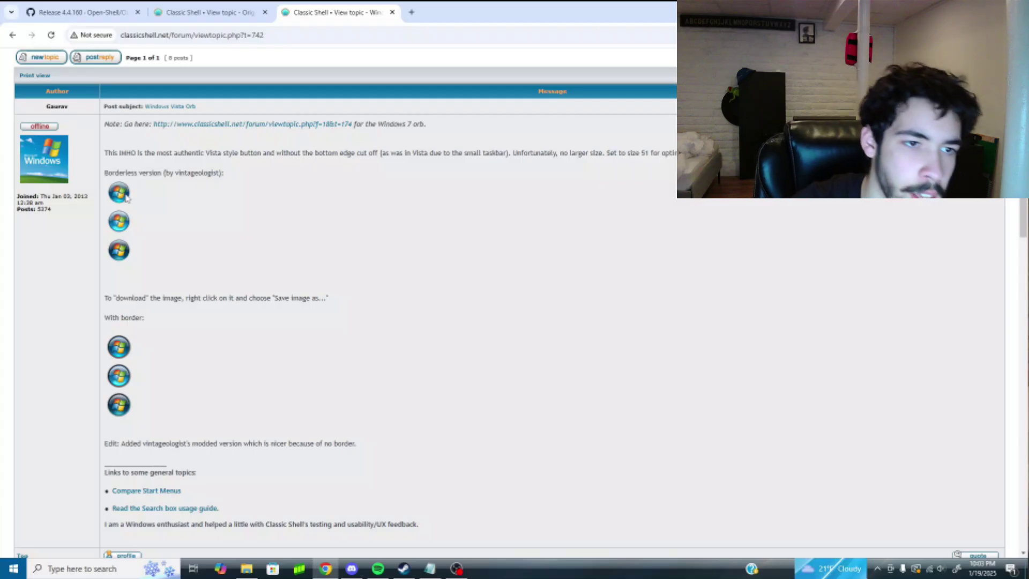
pyautogui.rightClick(126, 198)
pyautogui.click(152, 221)
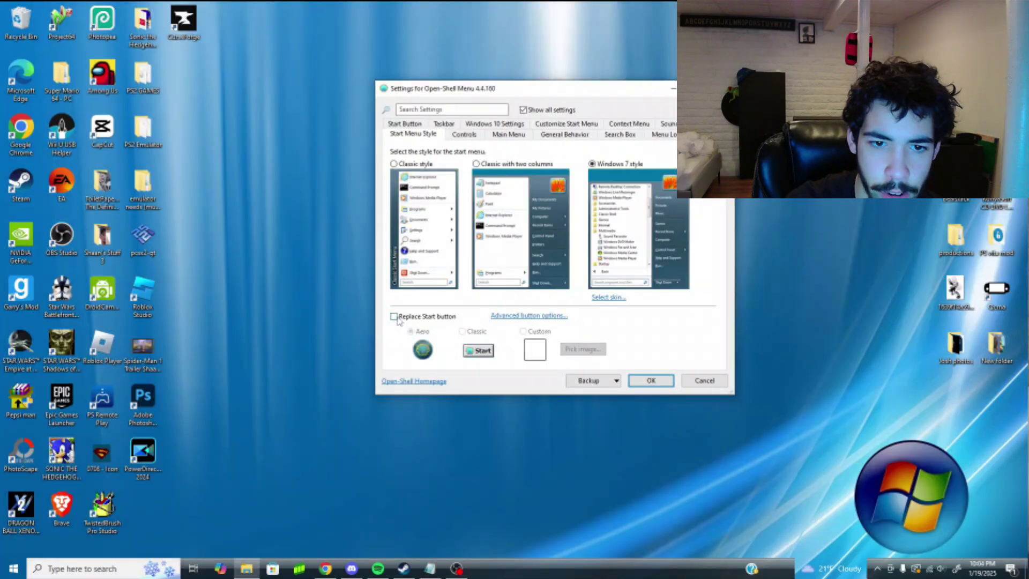
# Step: In the Open-Shell Menu settings, replace the Start button with the saved custom Vista orb image and check the Start menu
pyautogui.click(427, 321)
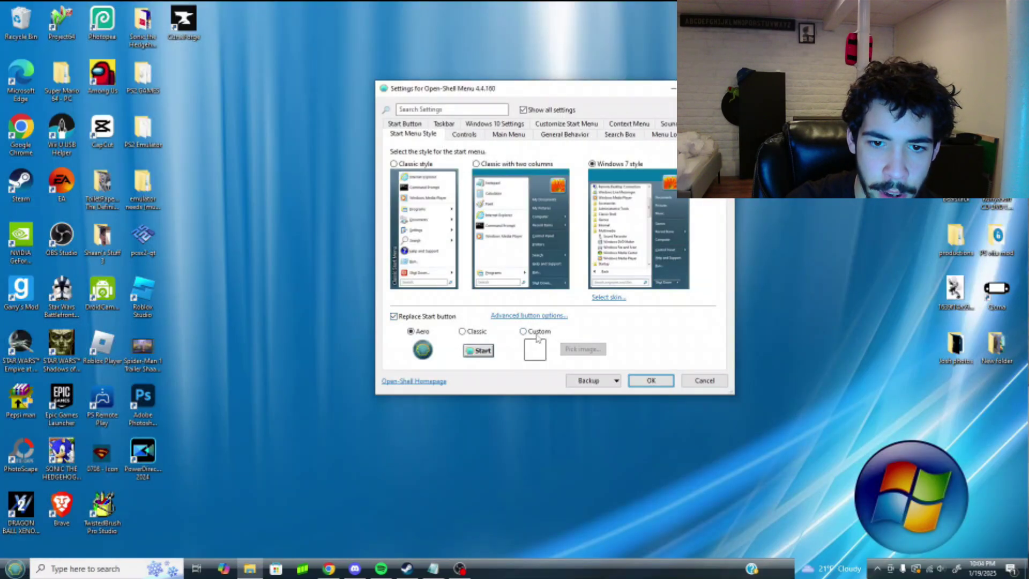
pyautogui.click(523, 331)
pyautogui.click(568, 349)
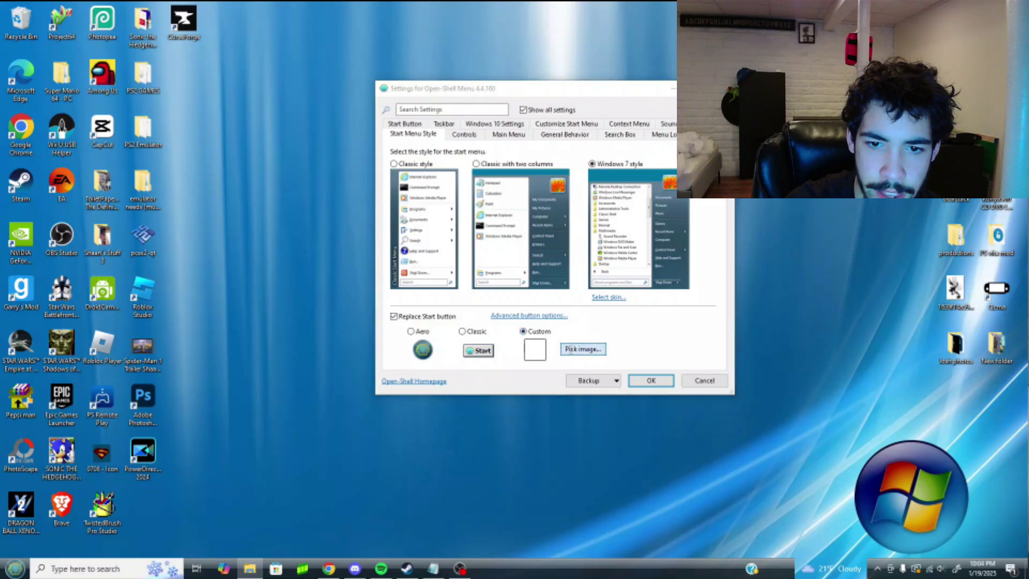
pyautogui.doubleClick(519, 187)
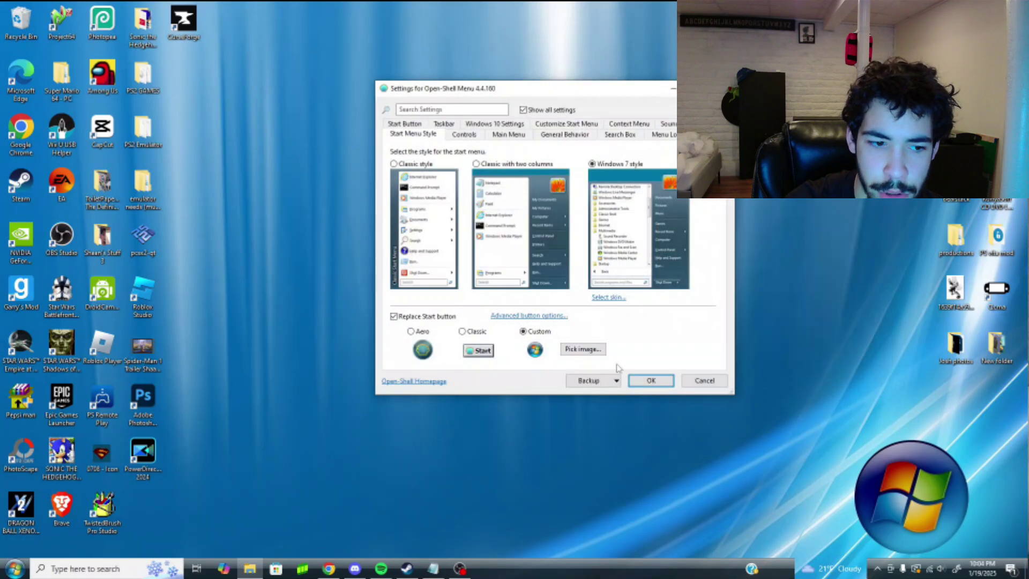
pyautogui.click(644, 383)
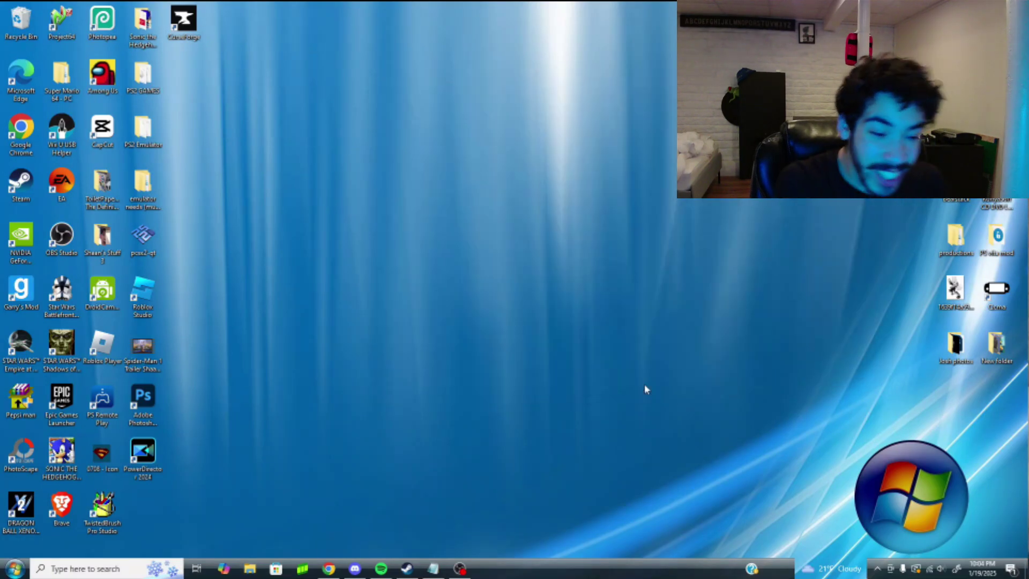
pyautogui.click(14, 568)
pyautogui.click(256, 472)
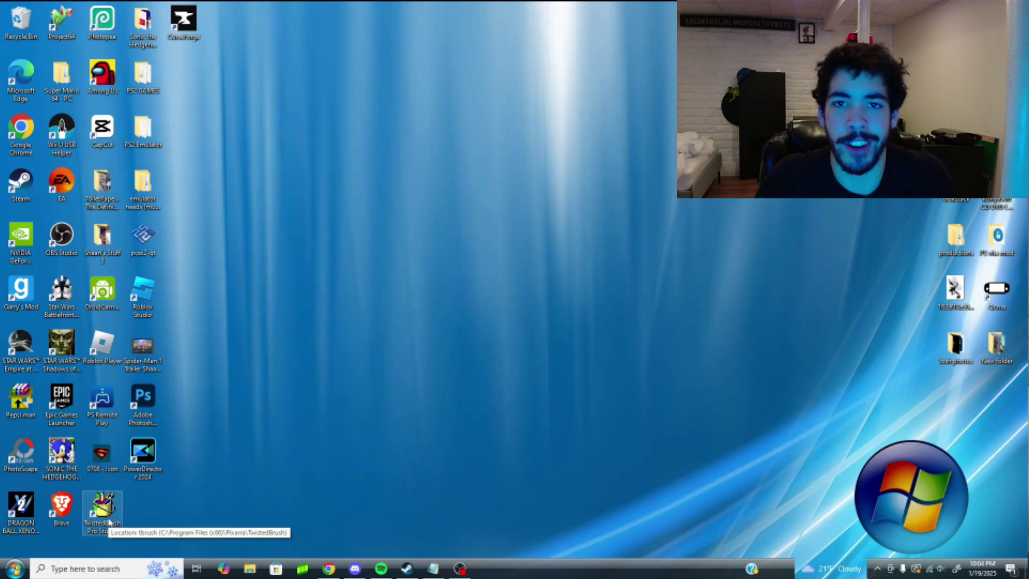
# Step: Find the green aurora Windows Vista wallpaper through Google Images in a new Chrome tab and try to save it
pyautogui.click(330, 569)
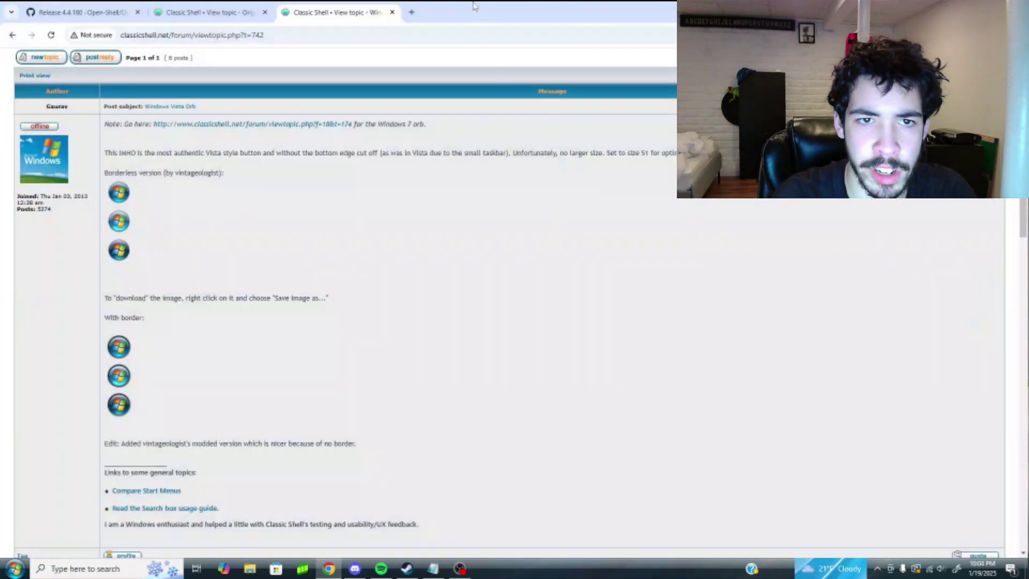
pyautogui.click(414, 12)
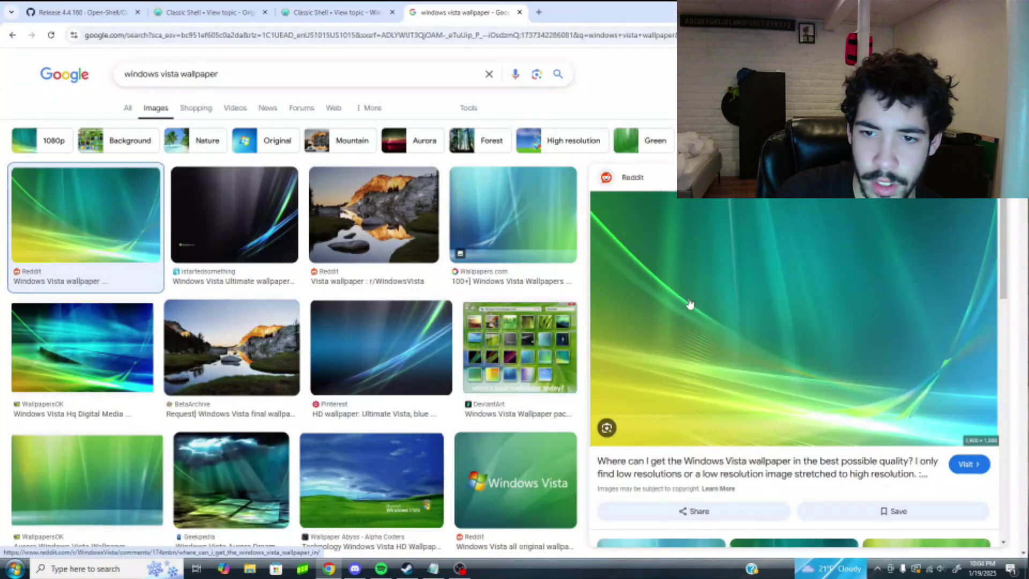
pyautogui.rightClick(689, 304)
pyautogui.click(752, 447)
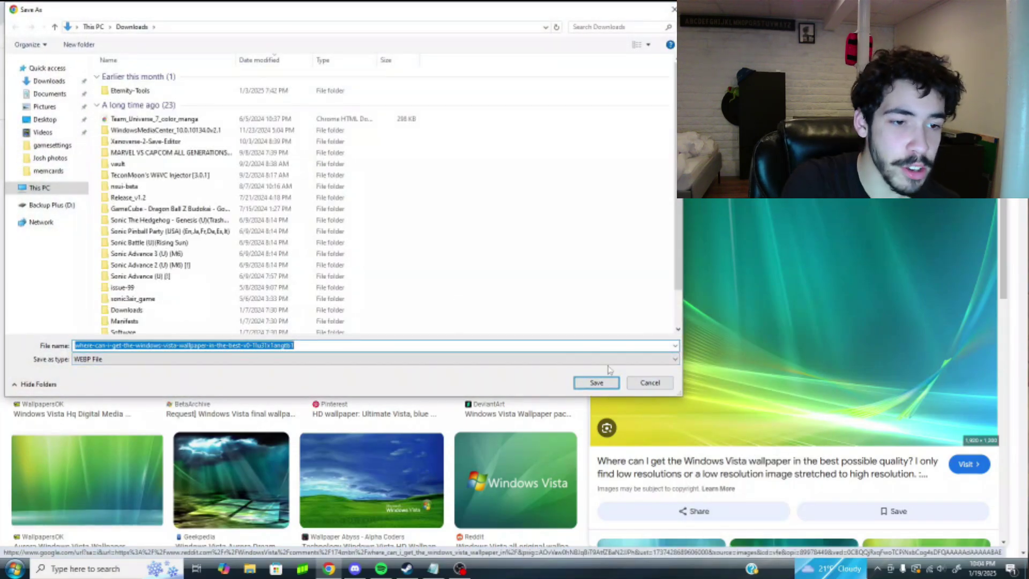
pyautogui.click(643, 386)
# Step: Open the wallpaper's Reddit post, try to save its full image, and return to the image results
pyautogui.click(727, 469)
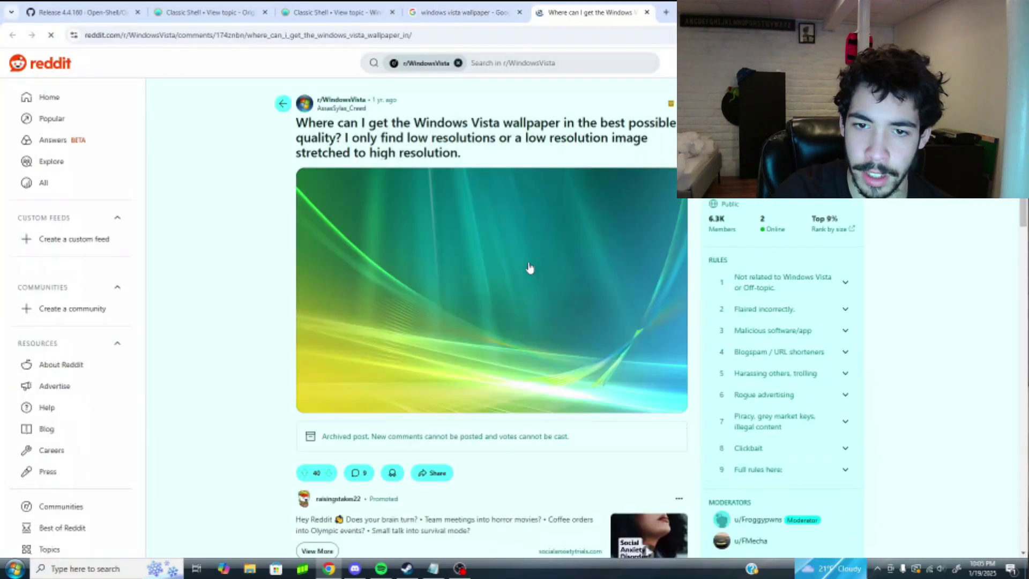
pyautogui.rightClick(529, 268)
pyautogui.click(562, 290)
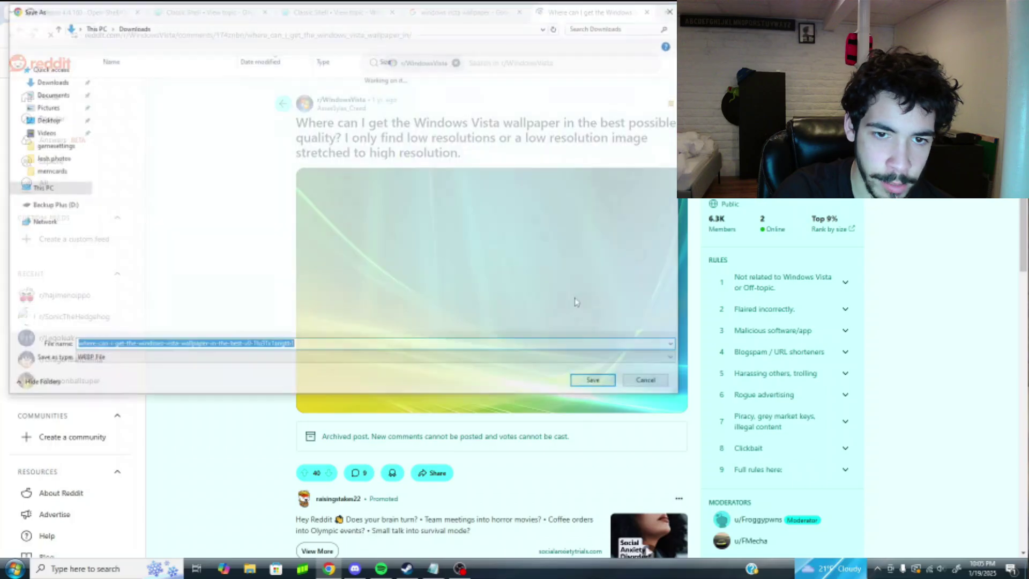
pyautogui.click(648, 383)
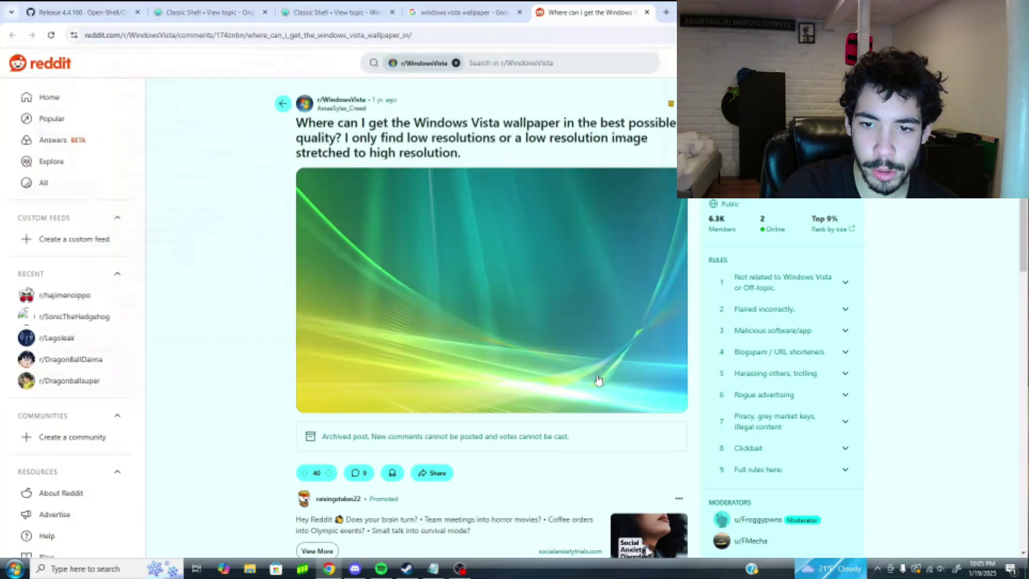
pyautogui.click(422, 7)
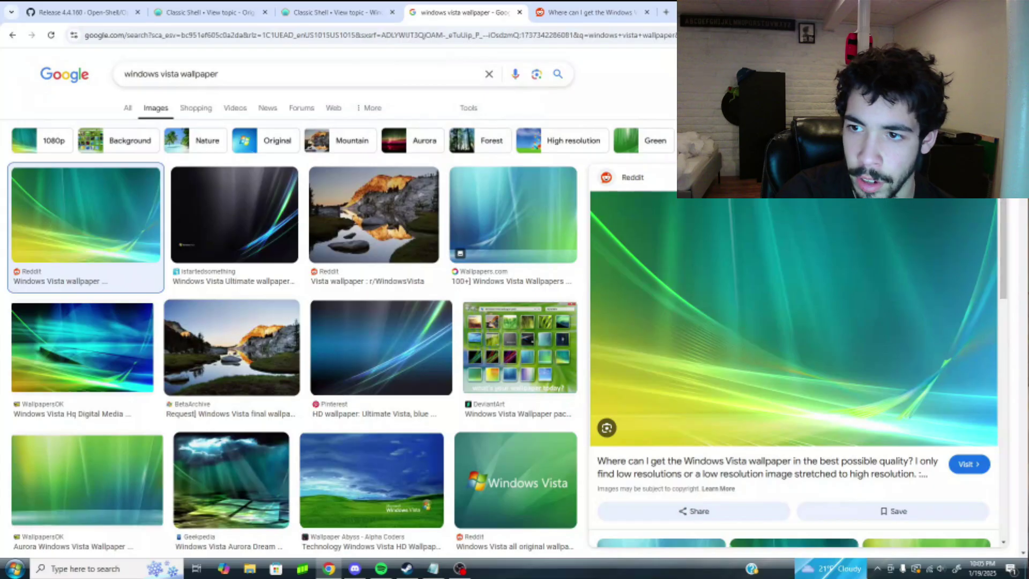
pyautogui.click(966, 8)
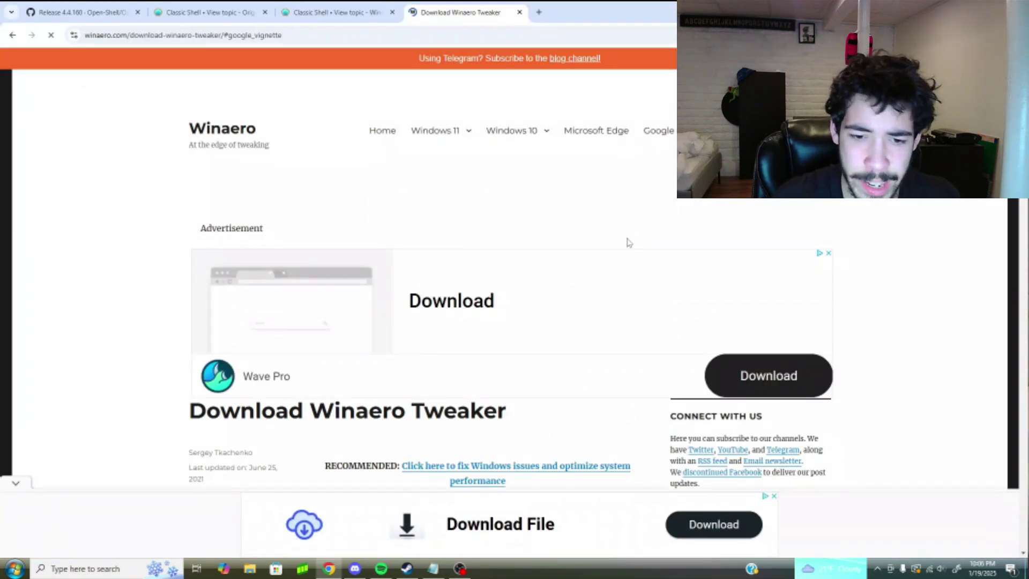
# Step: Check the current Windows volume control and locate the file download link on the Winaero Tweaker page
pyautogui.scroll(-3, 682, 243)
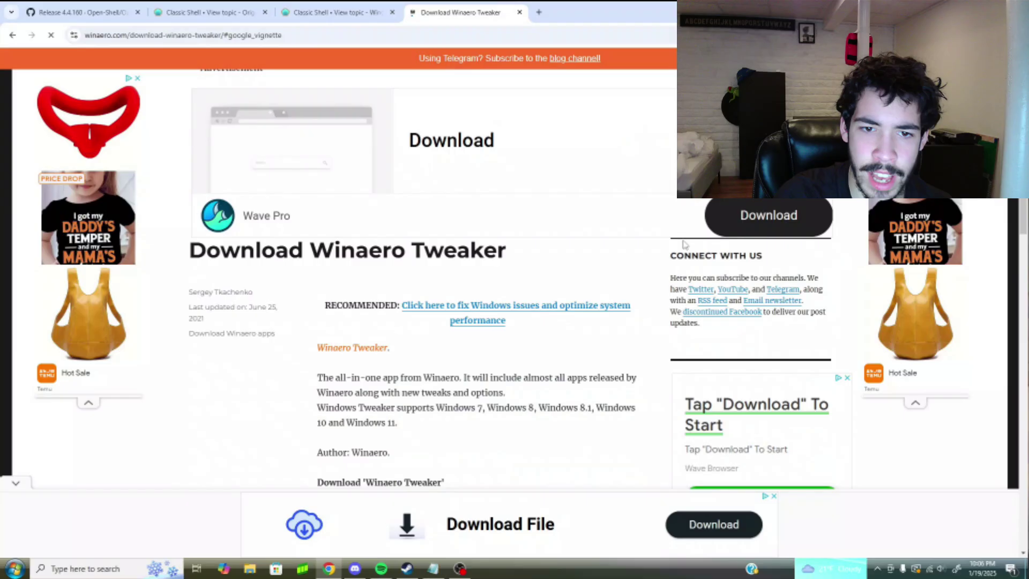
pyautogui.scroll(3, 450, 327)
pyautogui.scroll(-6, 415, 382)
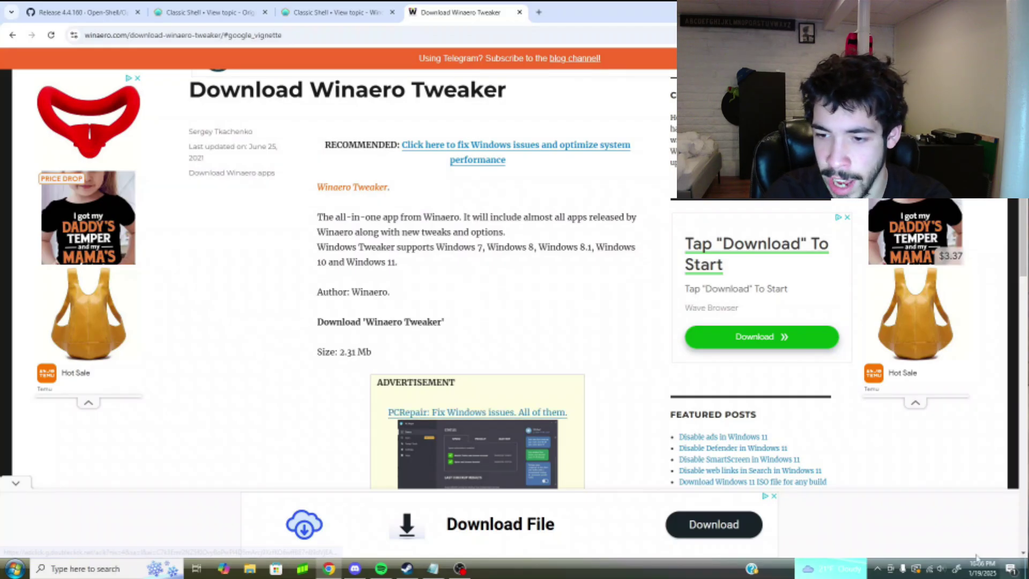
pyautogui.click(940, 571)
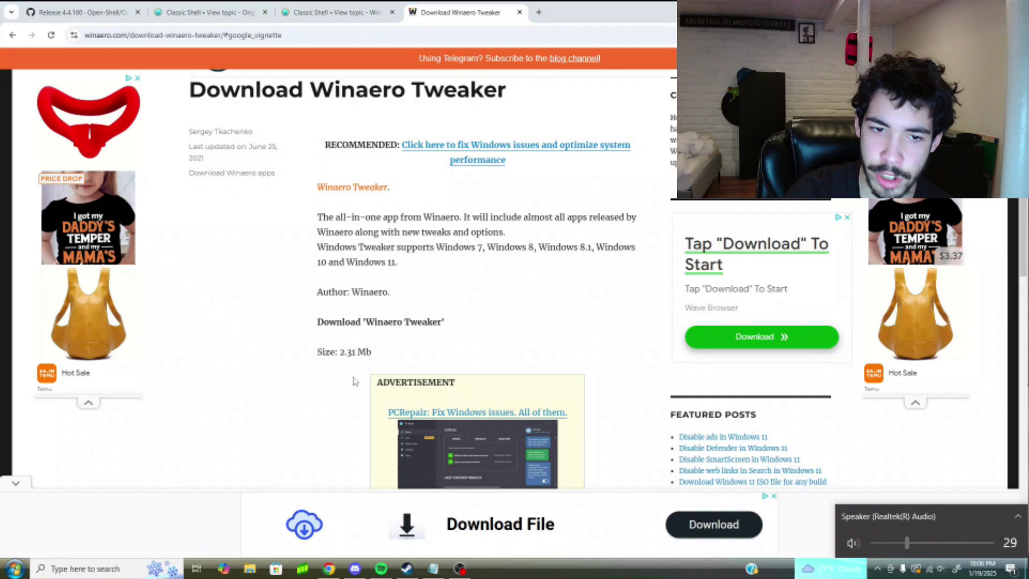
pyautogui.click(245, 338)
pyautogui.scroll(-5, 385, 356)
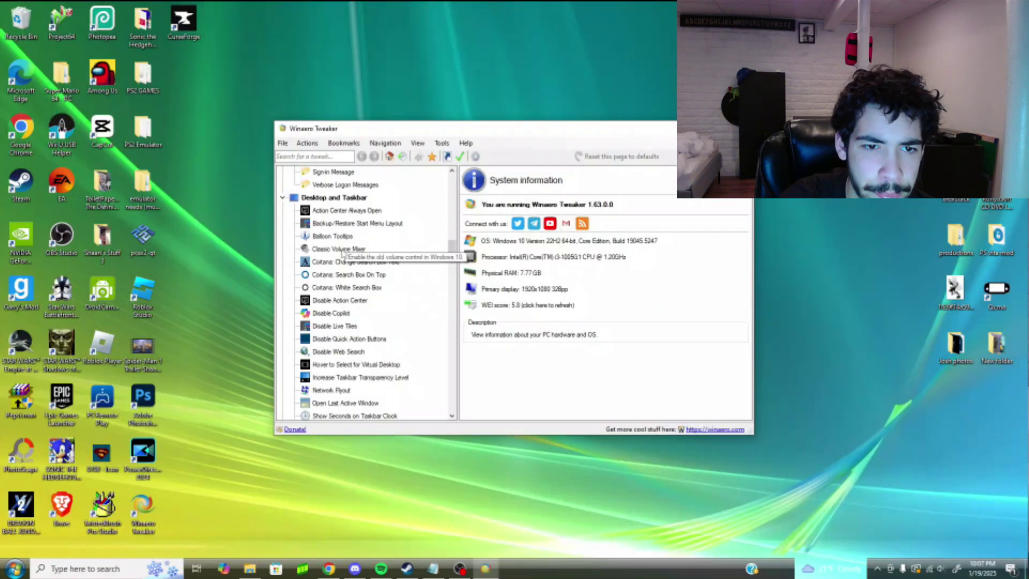
# Step: Open the Classic Volume Mixer tweak in Winaero Tweaker and raise the speaker volume slightly with the old volume control
pyautogui.click(342, 250)
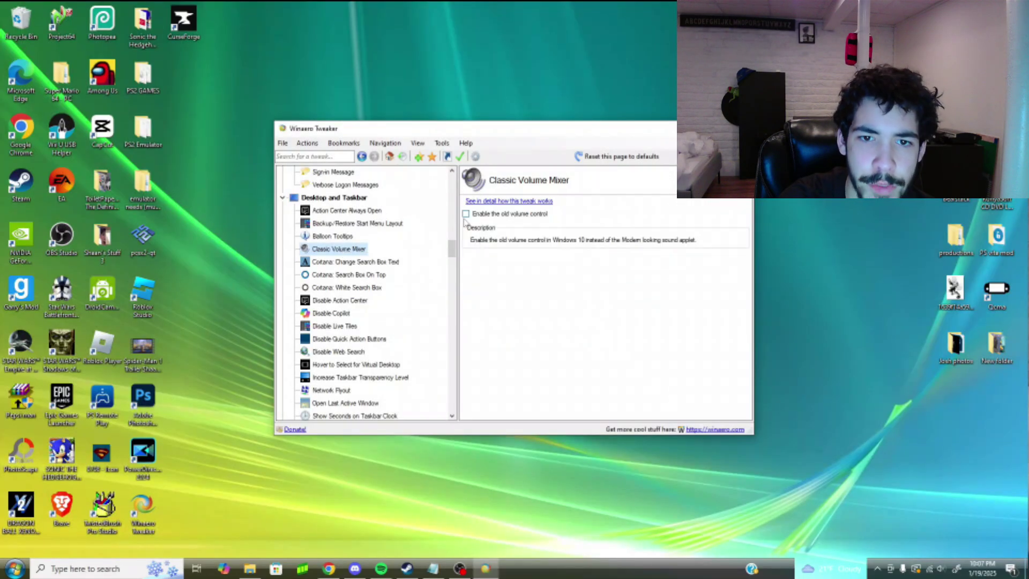
pyautogui.click(940, 568)
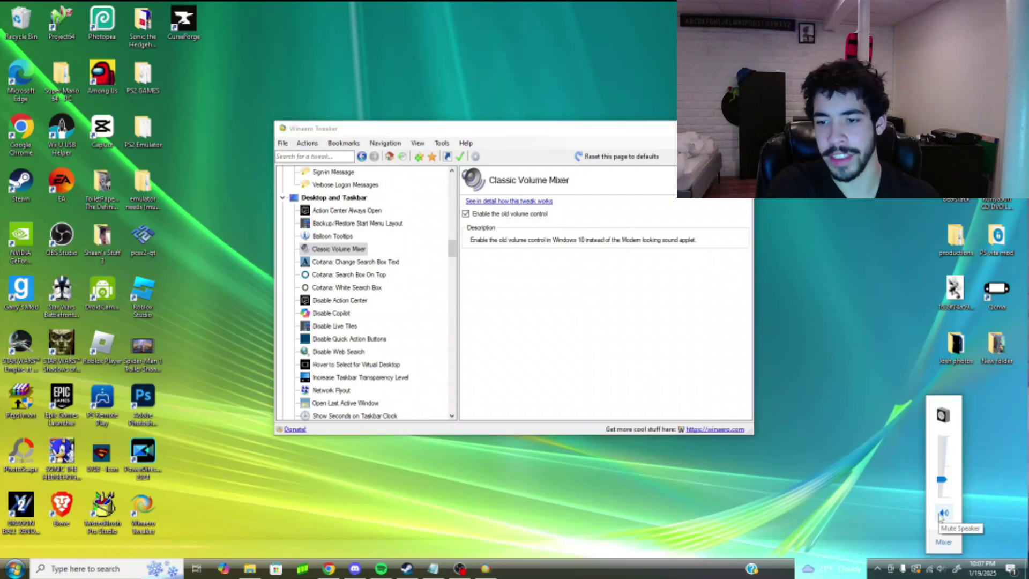
pyautogui.moveTo(946, 485)
pyautogui.mouseDown()
pyautogui.moveTo(944, 438)
pyautogui.moveTo(943, 474)
pyautogui.mouseUp()
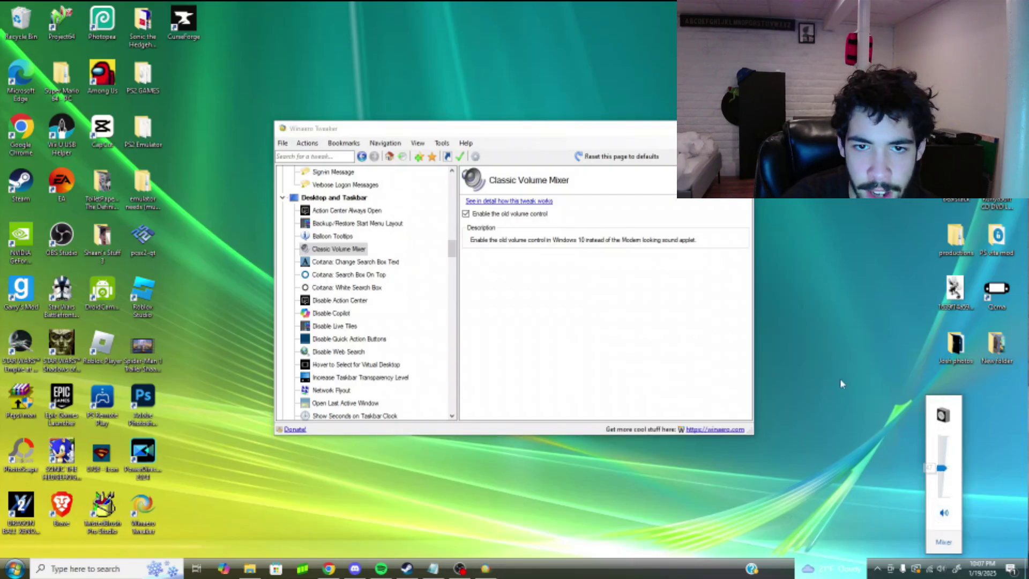
pyautogui.click(626, 274)
# Step: Examine the Taskbar Thumbnails options and the other tweak categories in Winaero Tweaker, and close the program
pyautogui.scroll(-4, 400, 278)
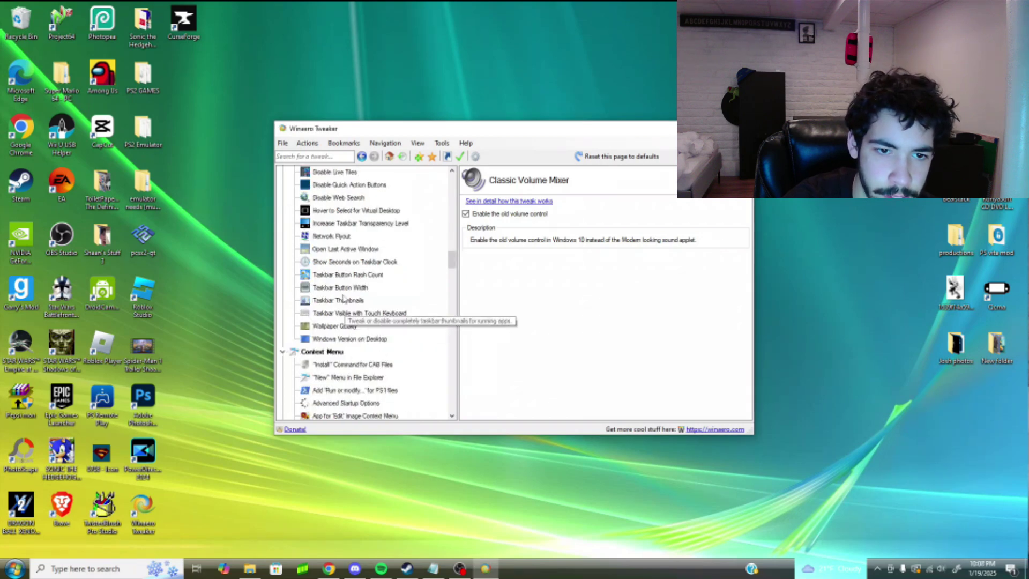
pyautogui.click(349, 301)
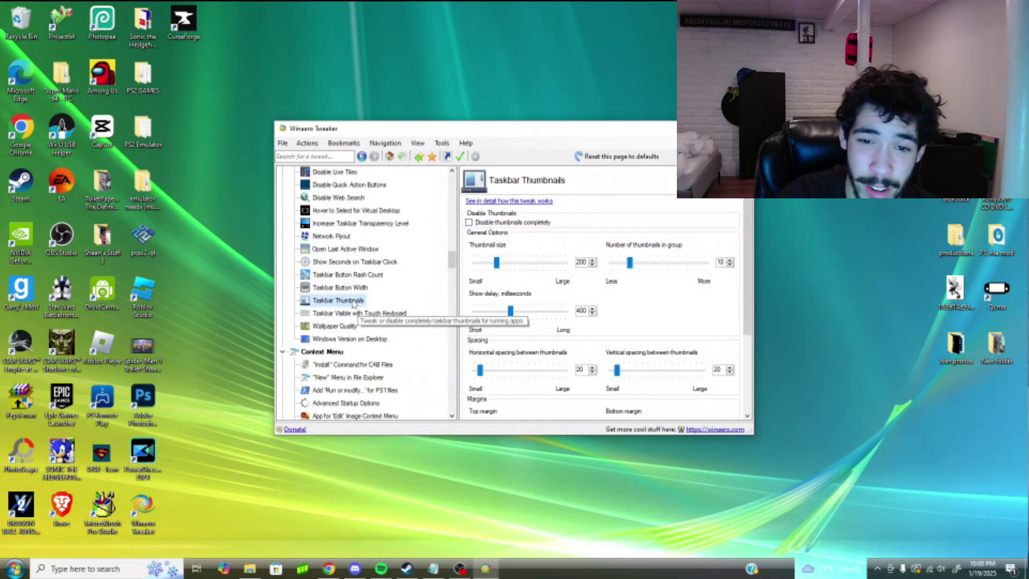
pyautogui.scroll(-8, 375, 338)
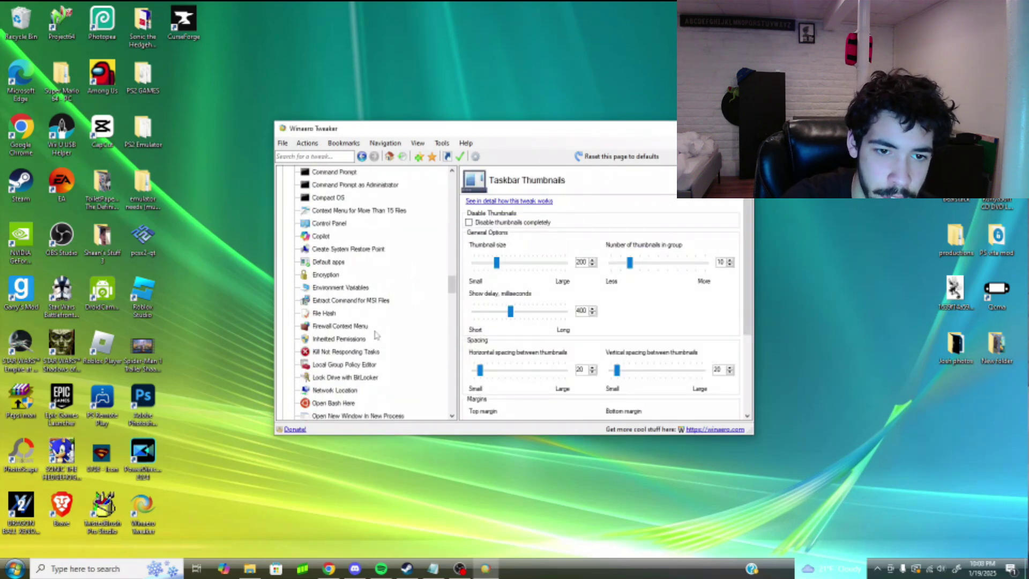
pyautogui.scroll(-10, 375, 333)
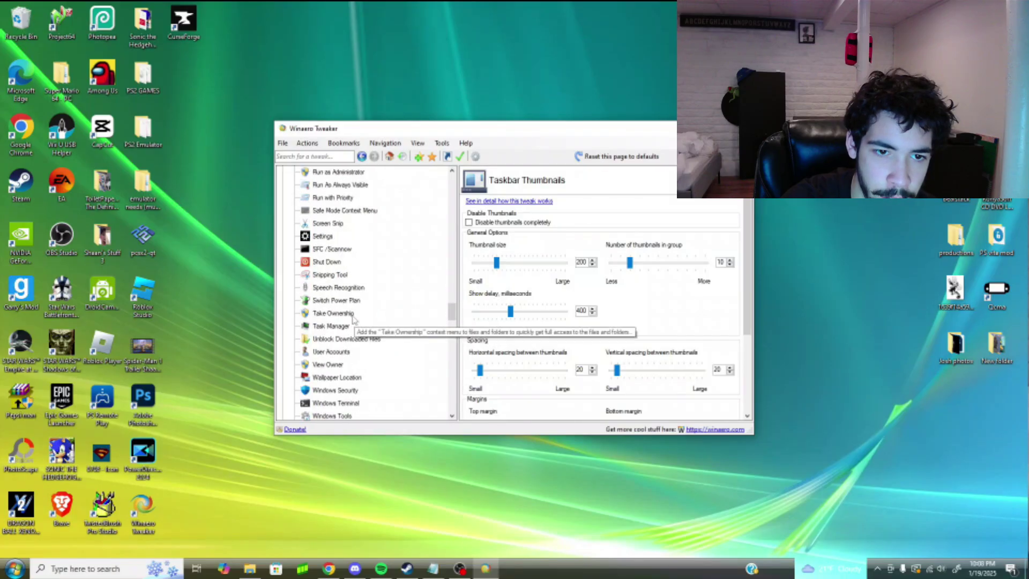
pyautogui.scroll(-12, 353, 319)
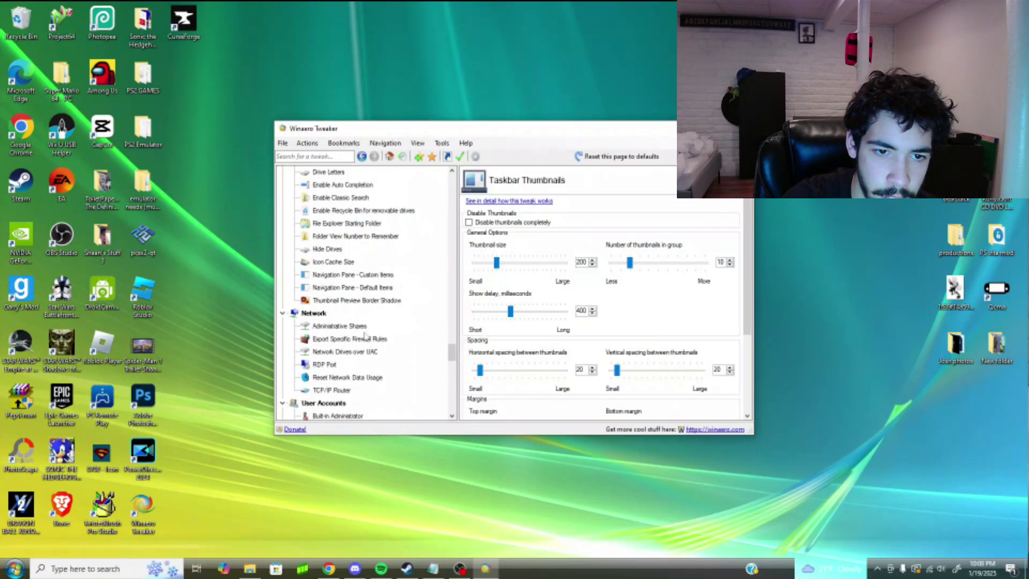
pyautogui.scroll(-4, 365, 336)
pyautogui.moveTo(450, 366); pyautogui.dragTo(443, 191)
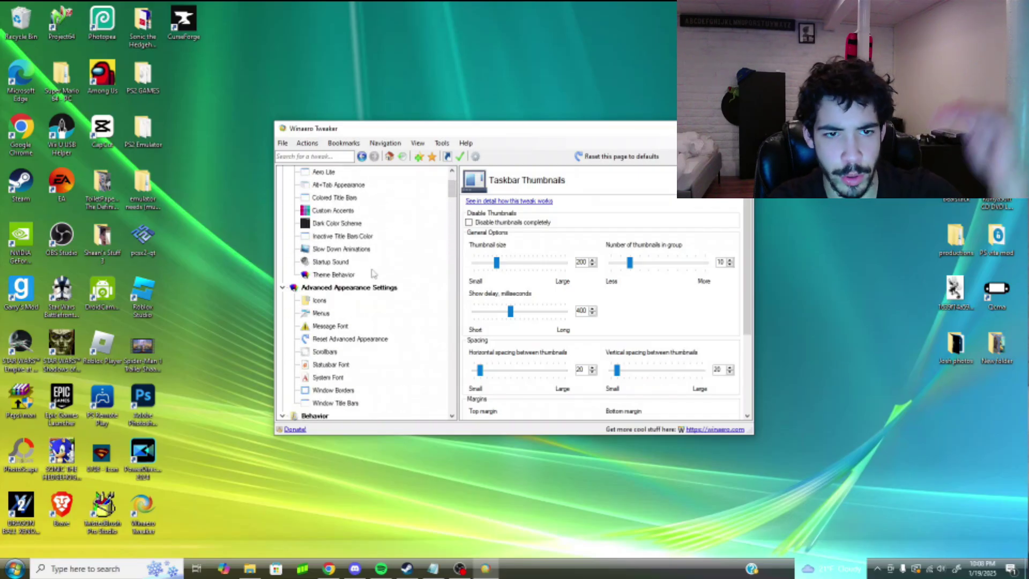
pyautogui.scroll(-7, 375, 270)
pyautogui.scroll(-8, 372, 274)
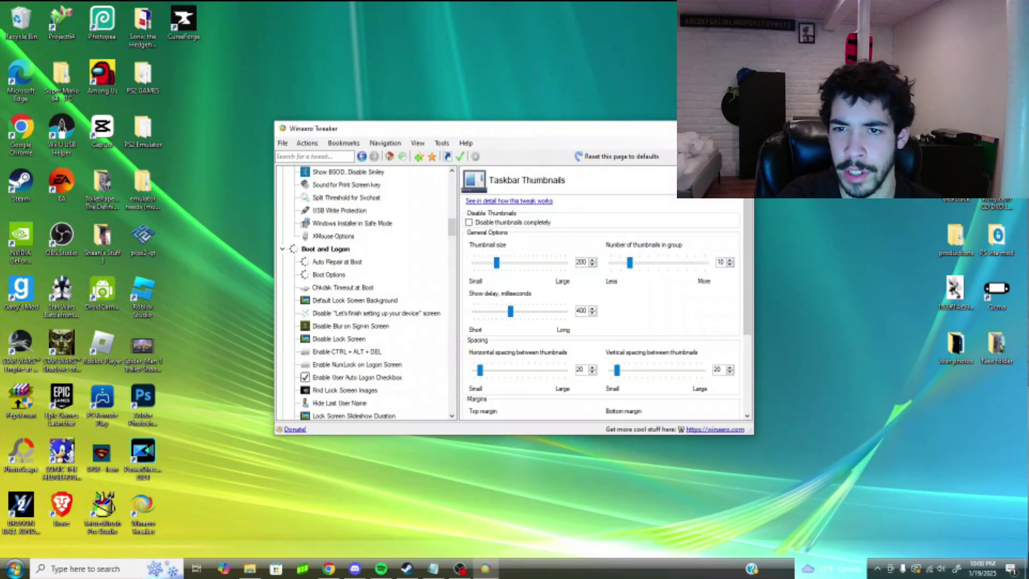
pyautogui.click(741, 128)
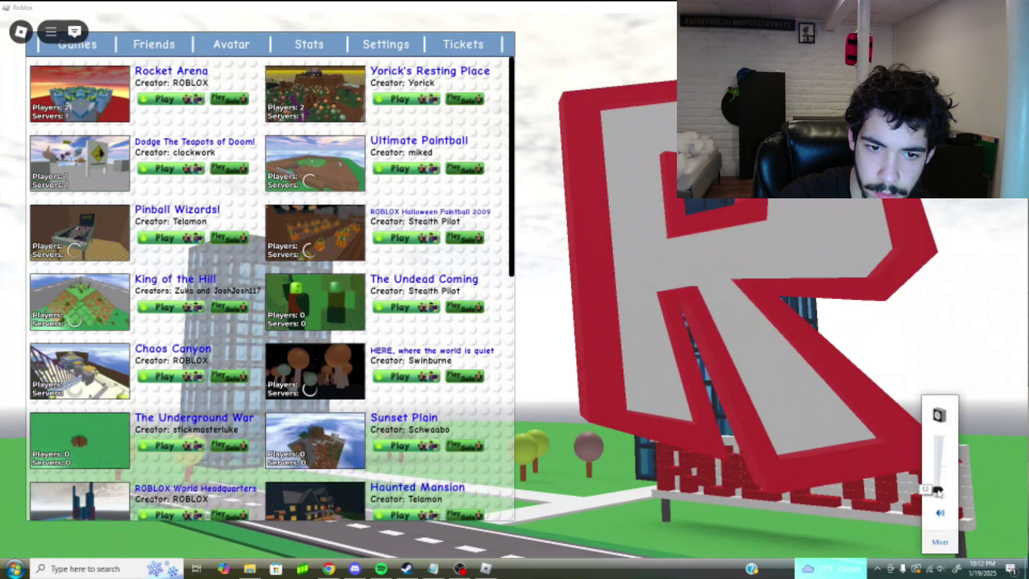
# Step: Browse the classic games list in Roblox and start playing Rocket Arena
pyautogui.click(575, 296)
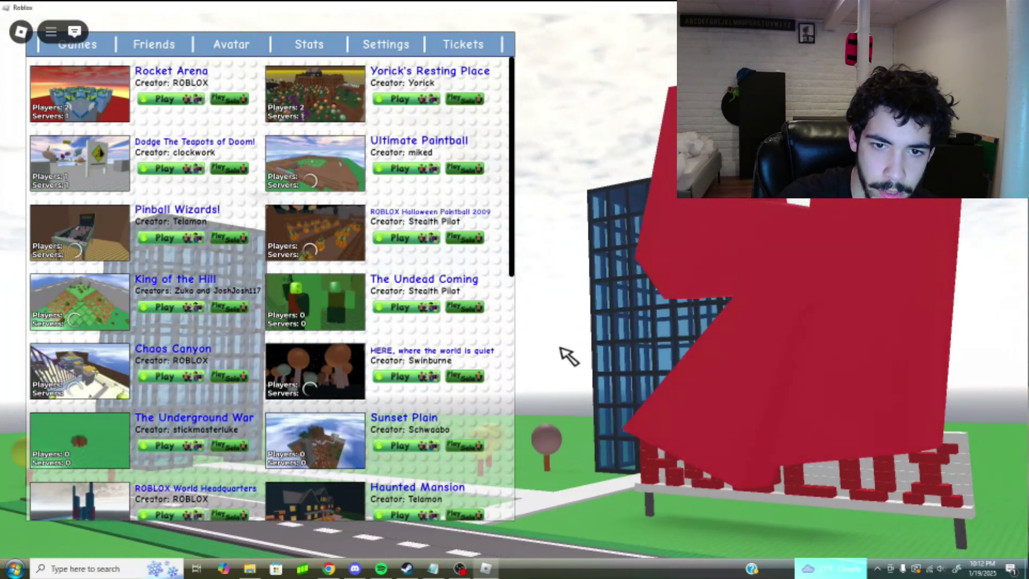
pyautogui.scroll(-3, 386, 278)
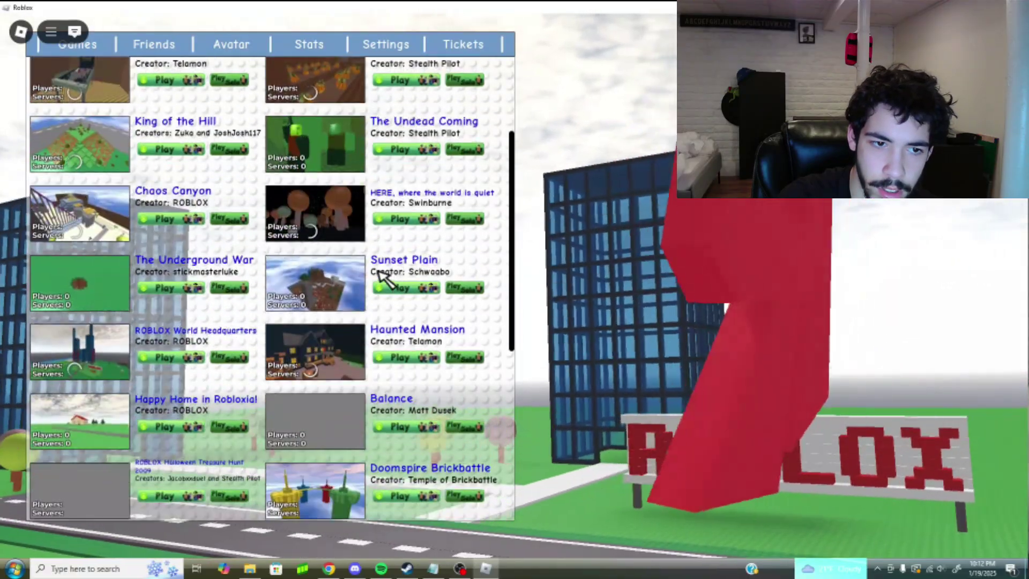
pyautogui.scroll(-3, 382, 276)
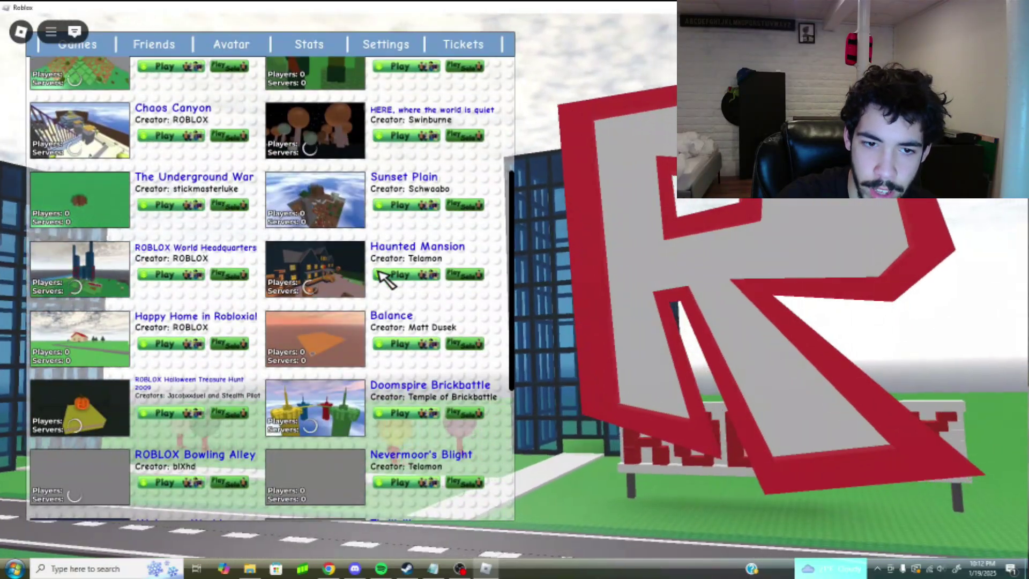
pyautogui.scroll(6, 382, 276)
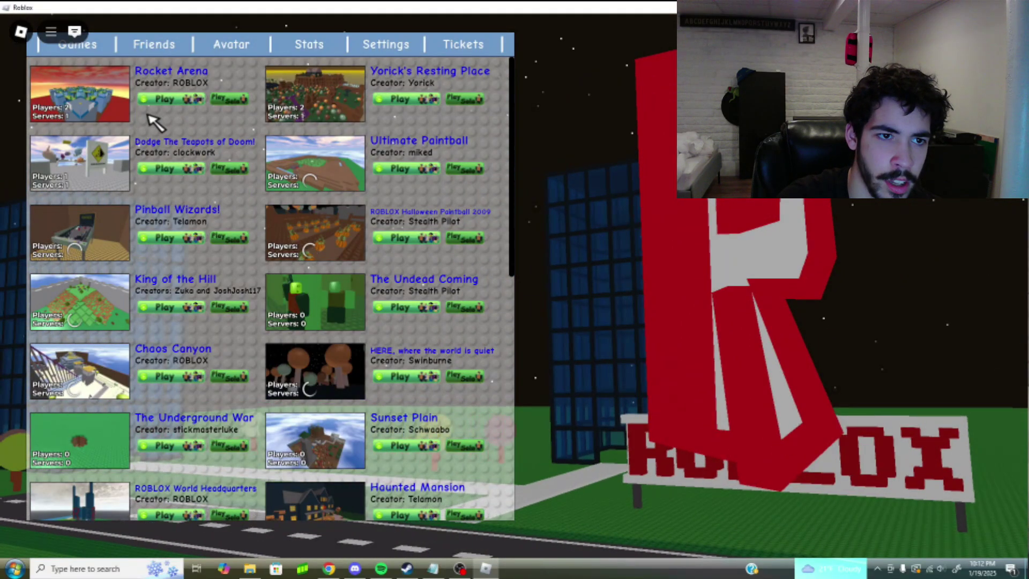
pyautogui.click(163, 101)
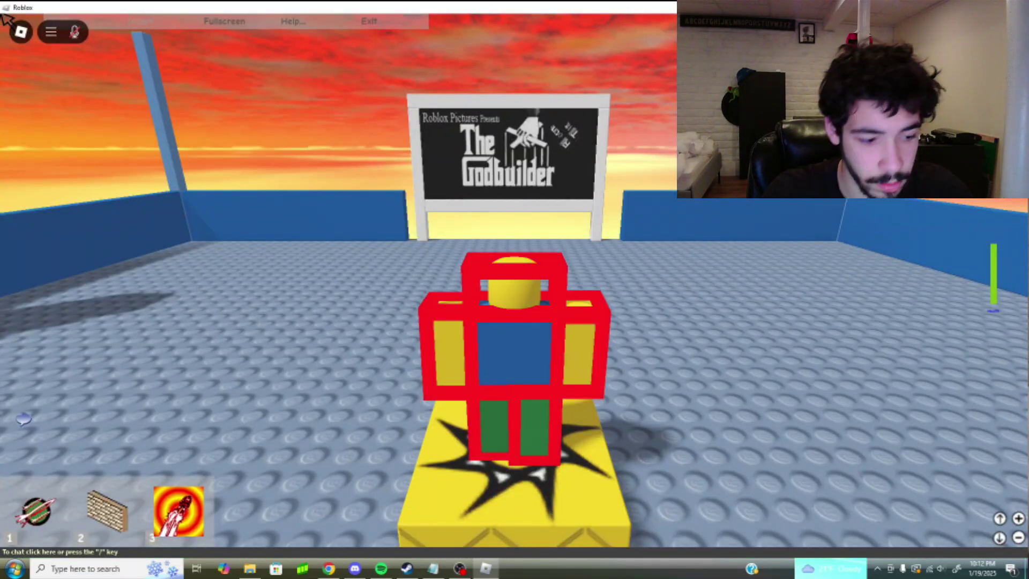
# Step: Walk the character around the Rocket Arena starting platform, look around, and equip the tool in slot 1
pyautogui.press('w')
pyautogui.press('d')
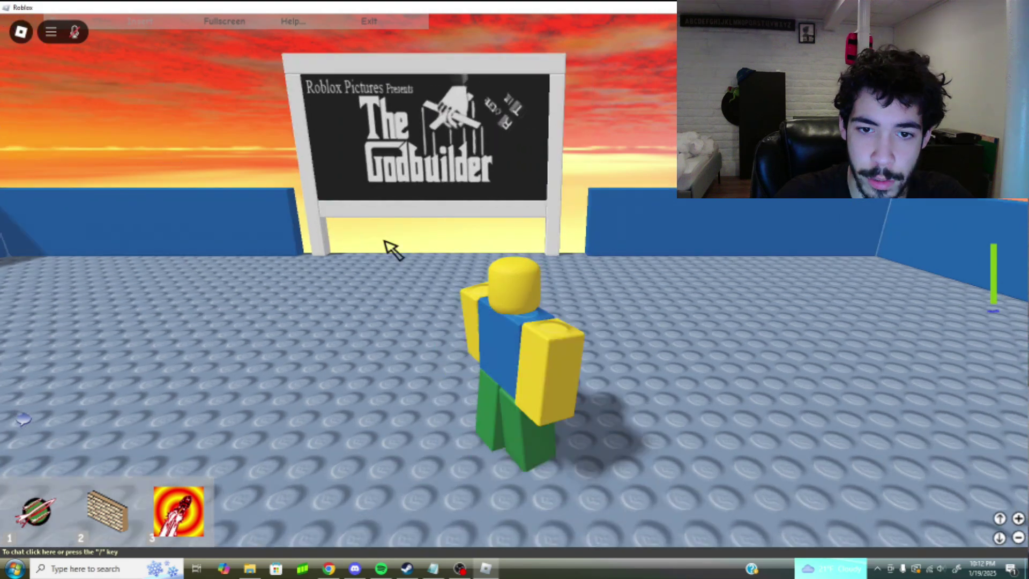
pyautogui.rightClick(384, 241)
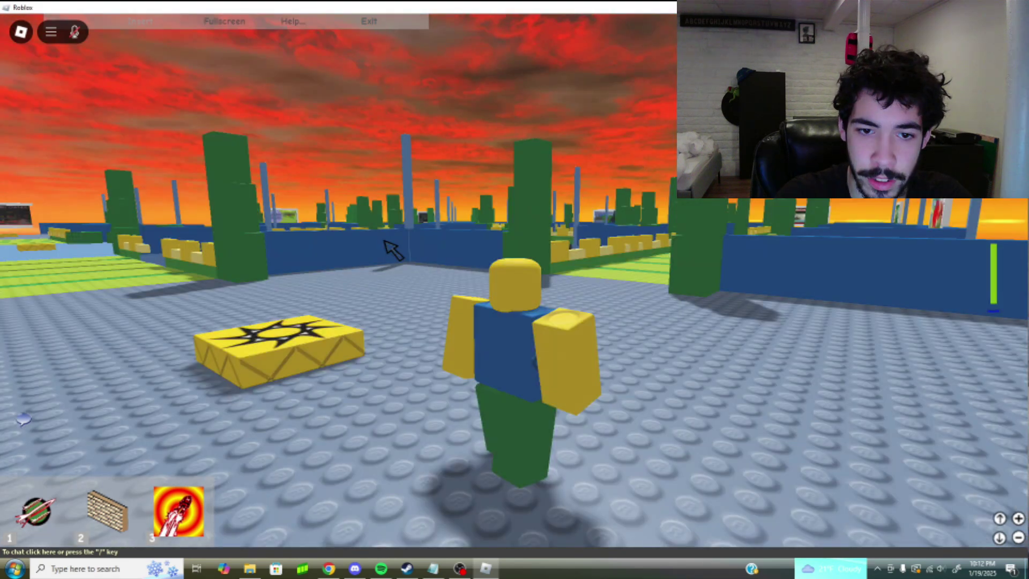
pyautogui.press('w')
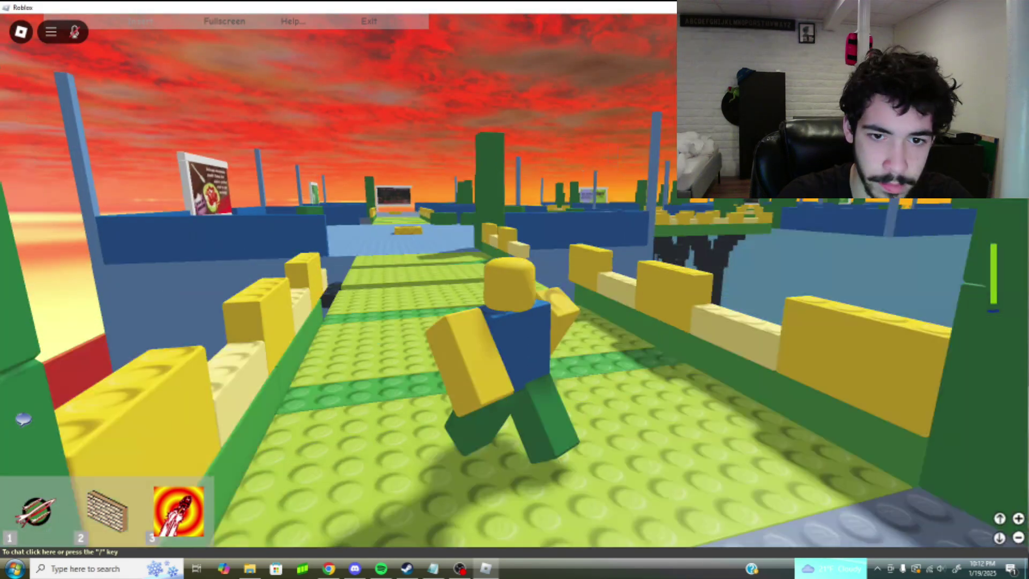
pyautogui.press('1')
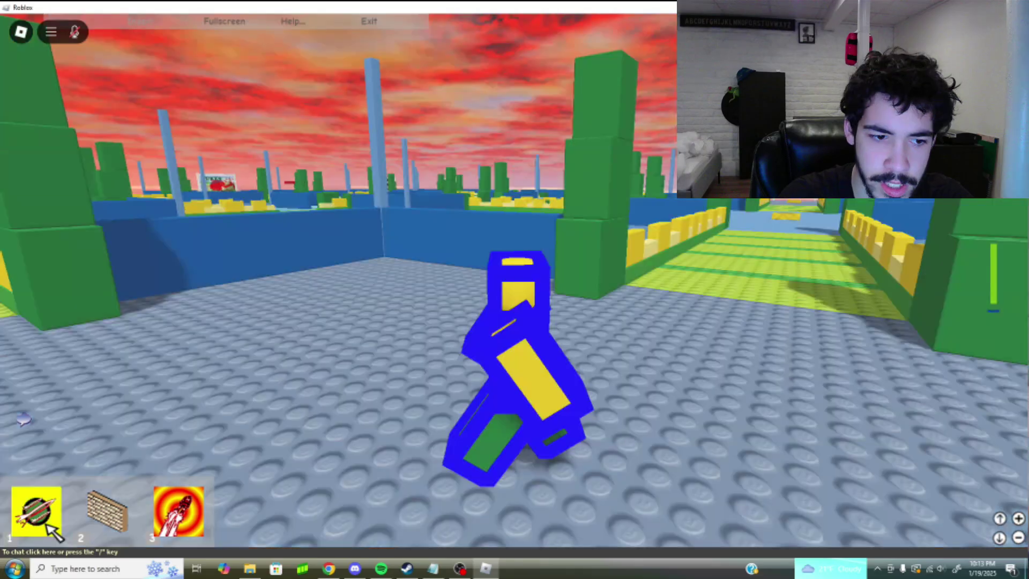
pyautogui.click(46, 524)
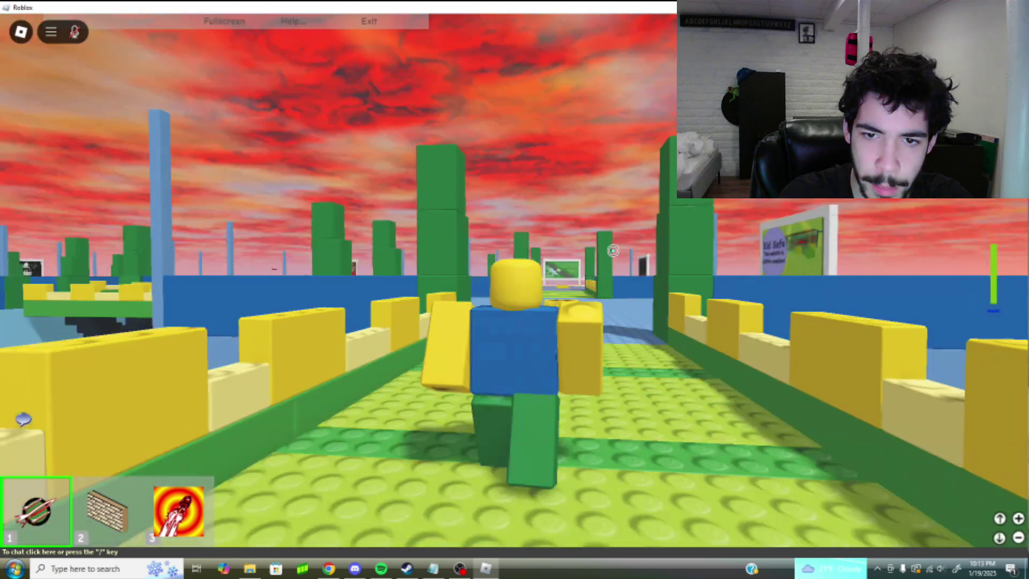
pyautogui.press('w')
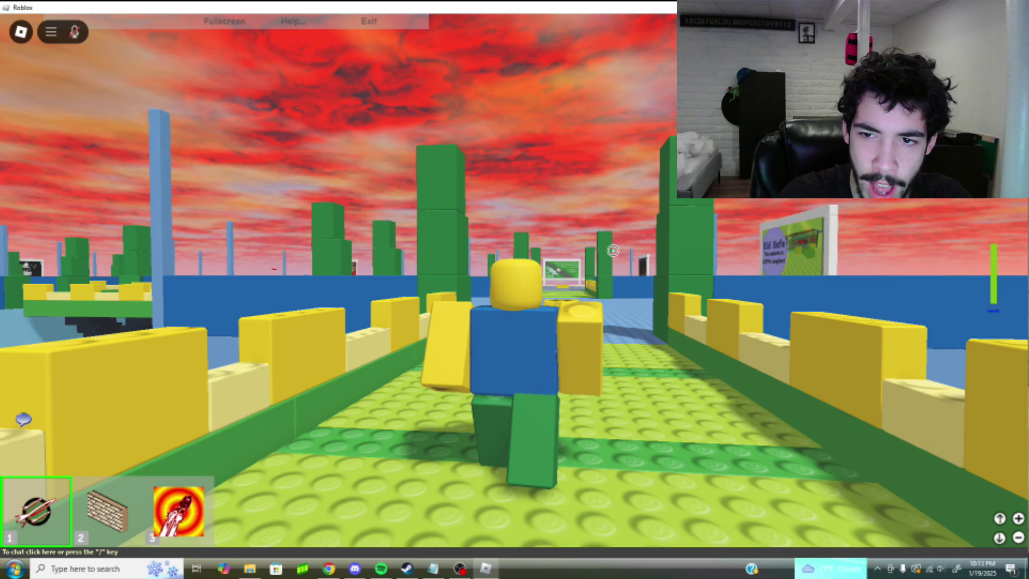
# Step: Try the wall-building tool, re-equip the slot 1 tool, and run across the bridge to the neighbouring platform
pyautogui.press('2')
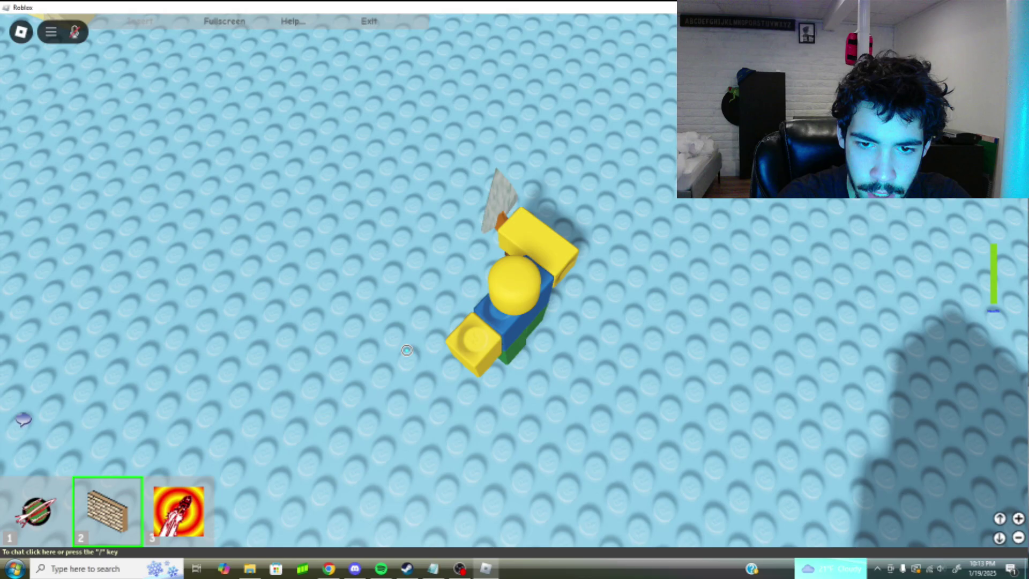
pyautogui.press('1')
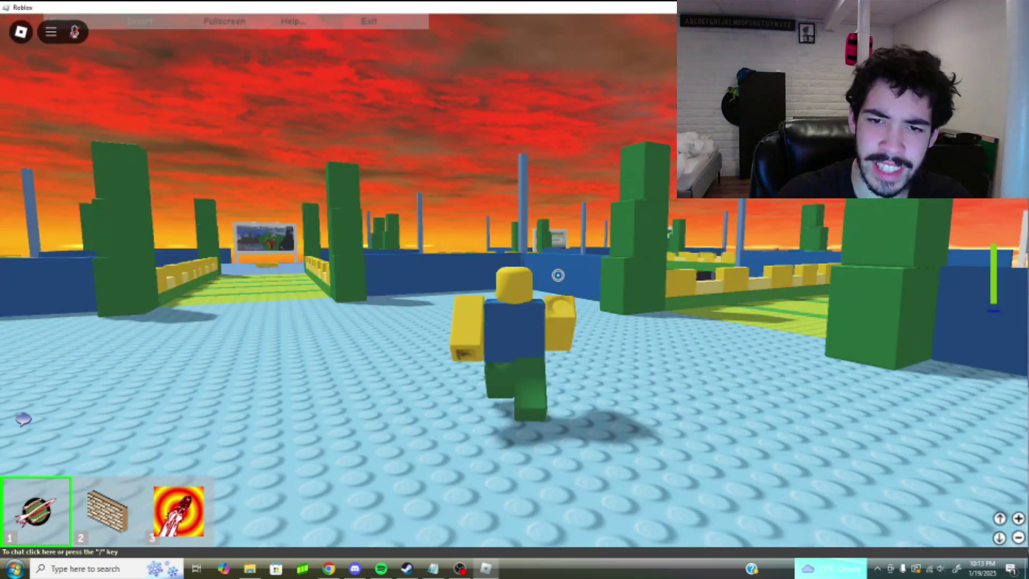
pyautogui.press('w')
pyautogui.moveTo(558, 275); pyautogui.dragTo(556, 318)
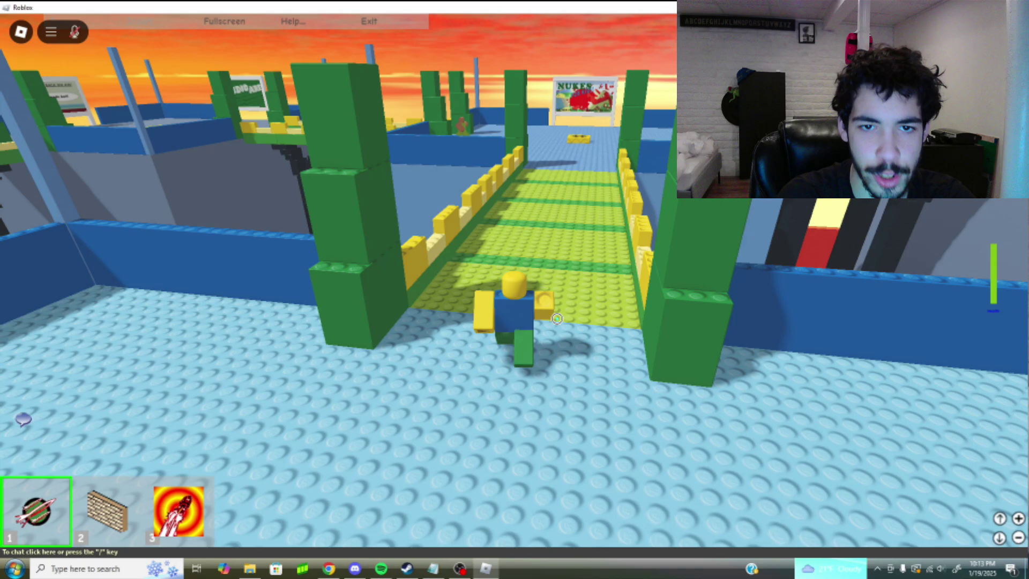
pyautogui.press('w')
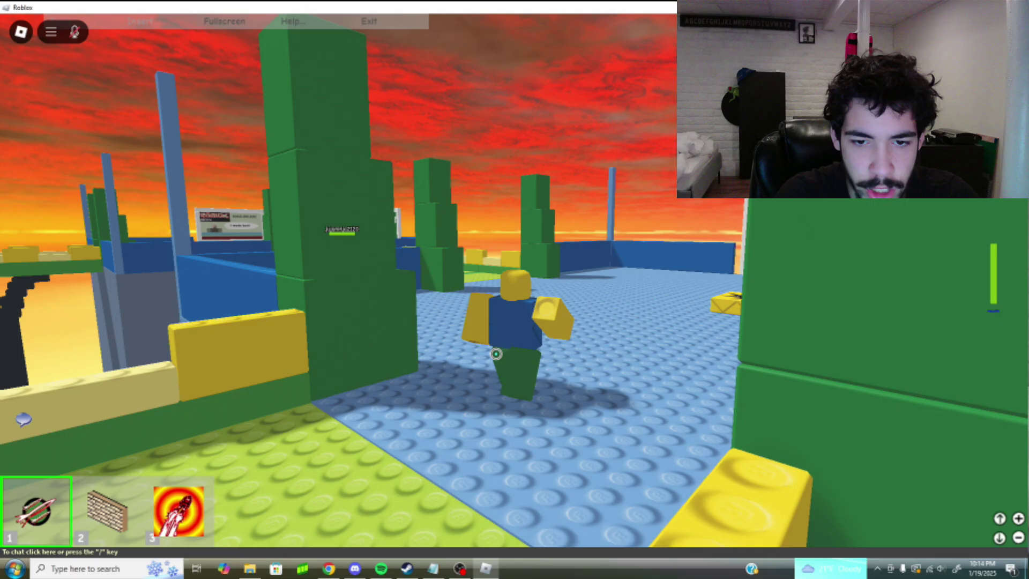
pyautogui.click(496, 353)
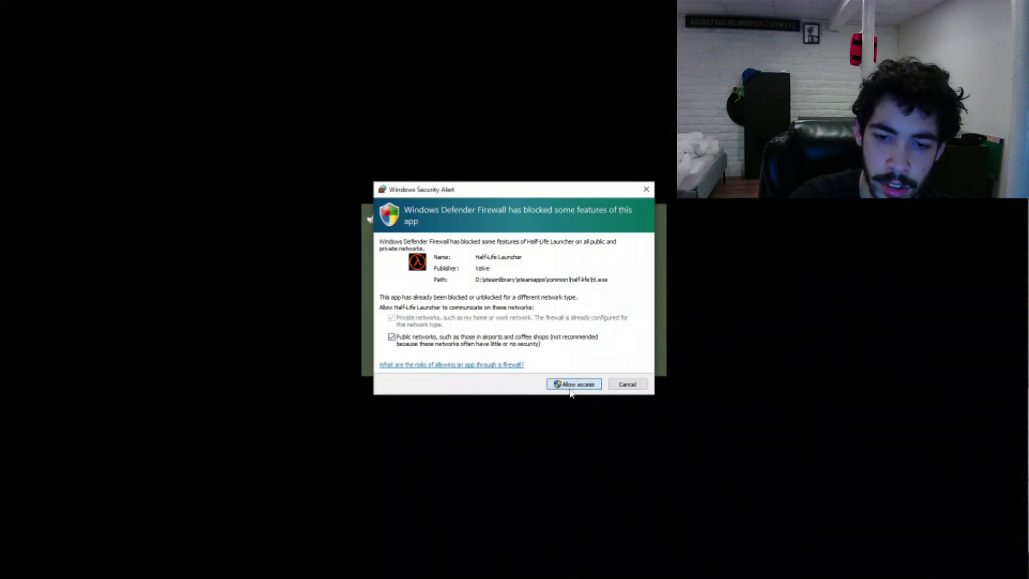
# Step: Allow Half-Life Launcher through Windows Defender Firewall on public networks and dismiss the server disconnection message
pyautogui.click(571, 389)
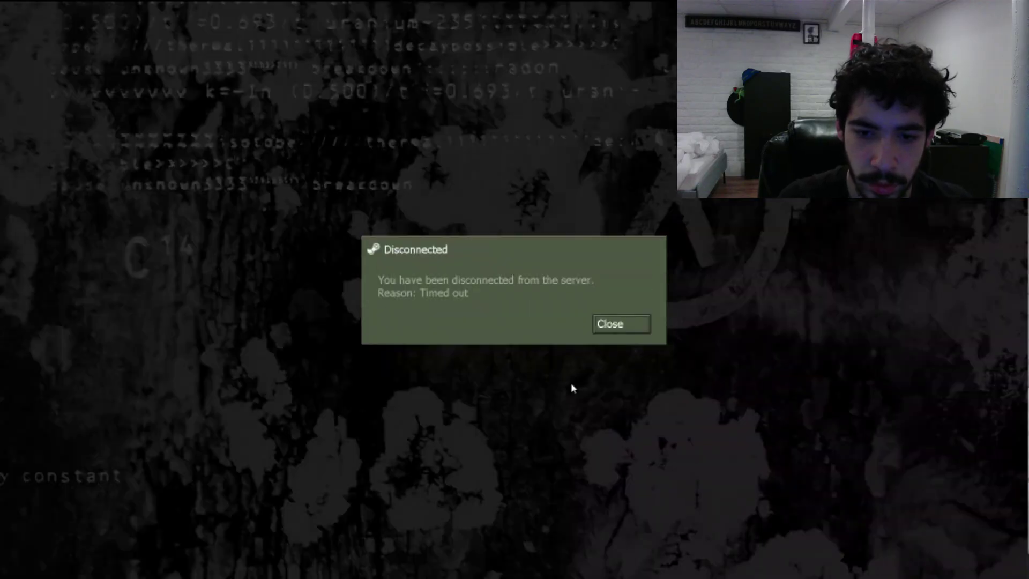
pyautogui.click(628, 322)
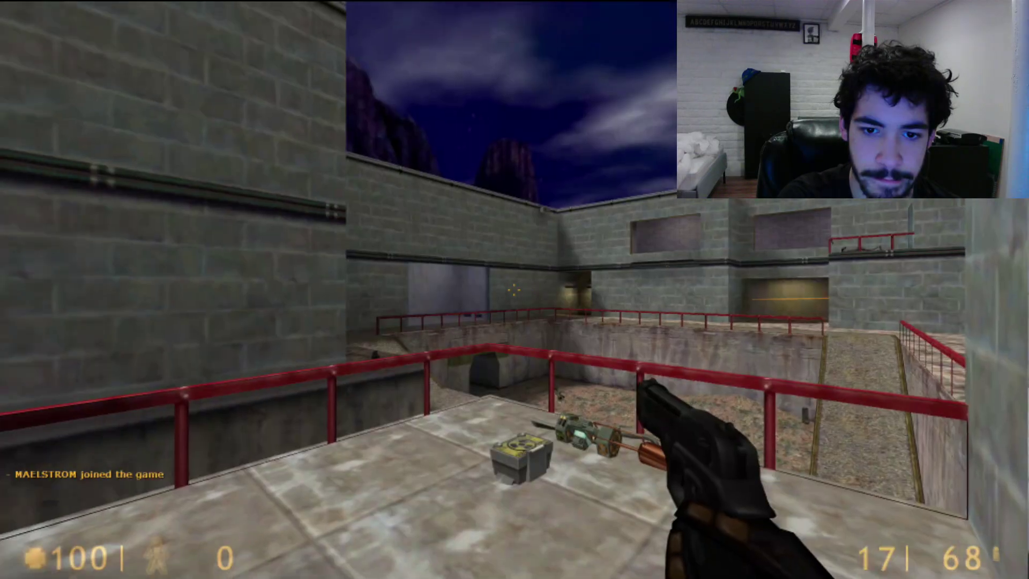
pyautogui.press('w')
pyautogui.press('space')
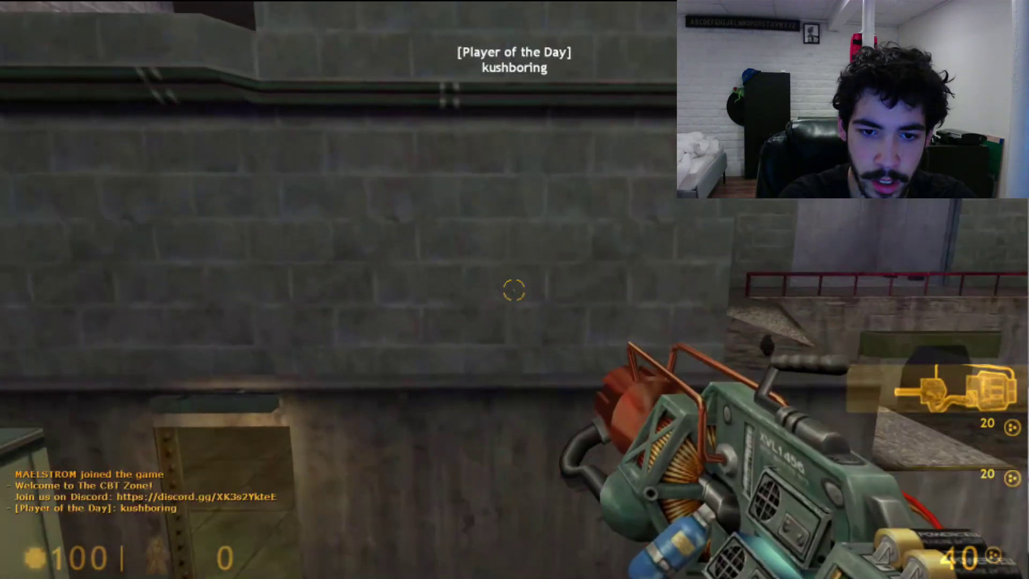
pyautogui.press('w')
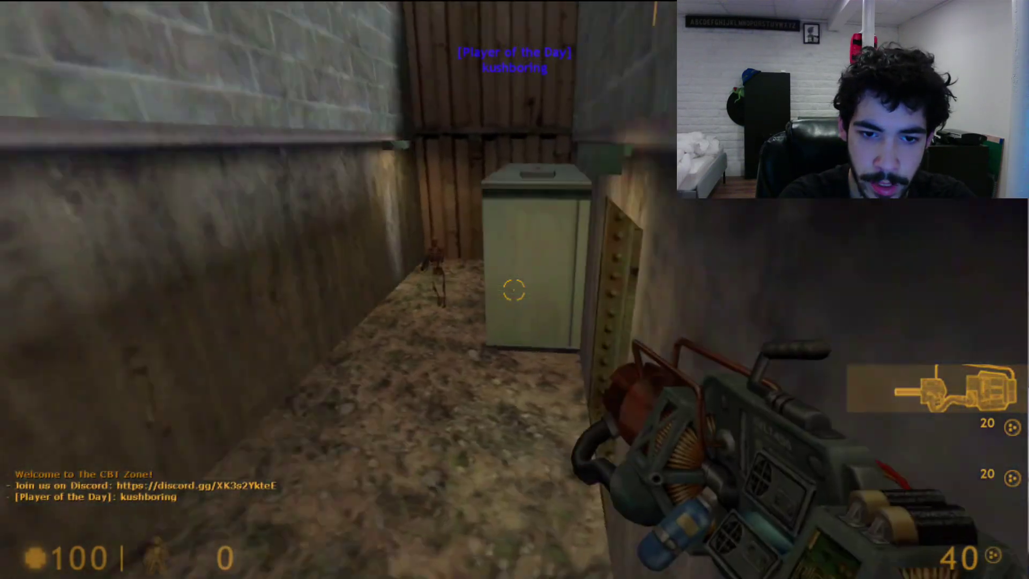
pyautogui.click(514, 290)
pyautogui.press('s')
pyautogui.click(514, 289)
pyautogui.press('a')
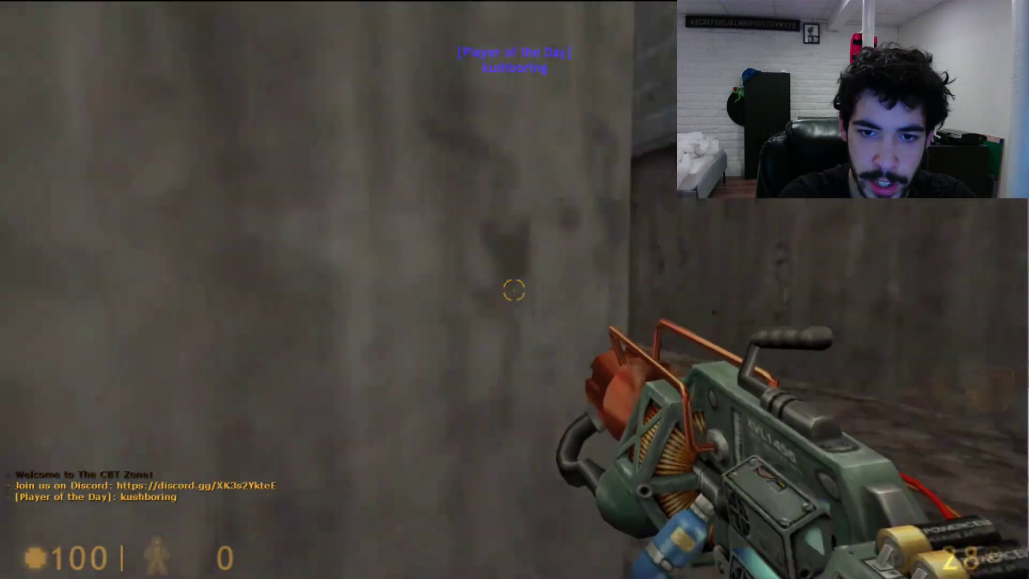
pyautogui.press('d')
pyautogui.click(514, 289)
pyautogui.click(513, 290)
pyautogui.press('w')
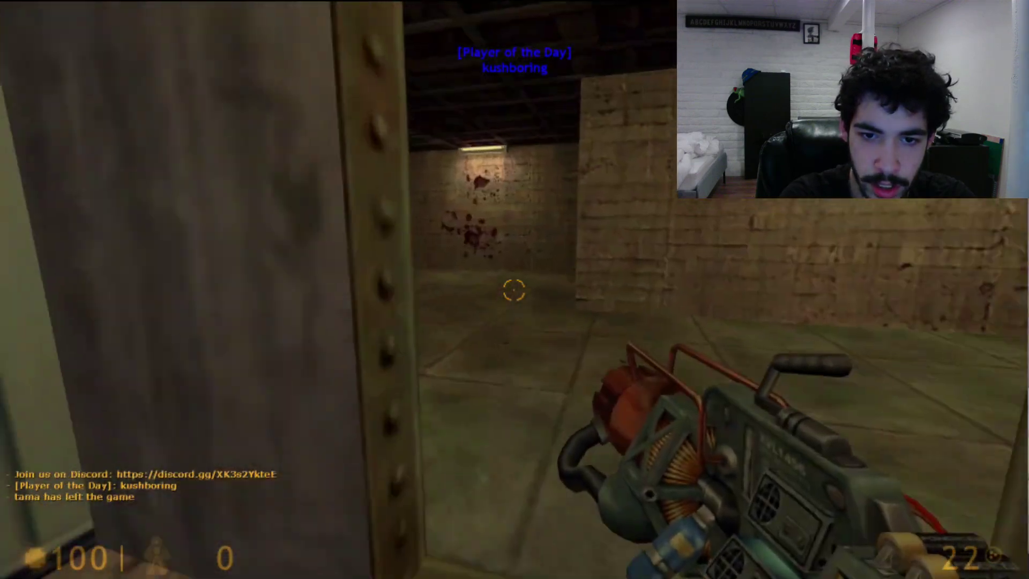
pyautogui.click(513, 290)
pyautogui.click(514, 289)
pyautogui.click(514, 290)
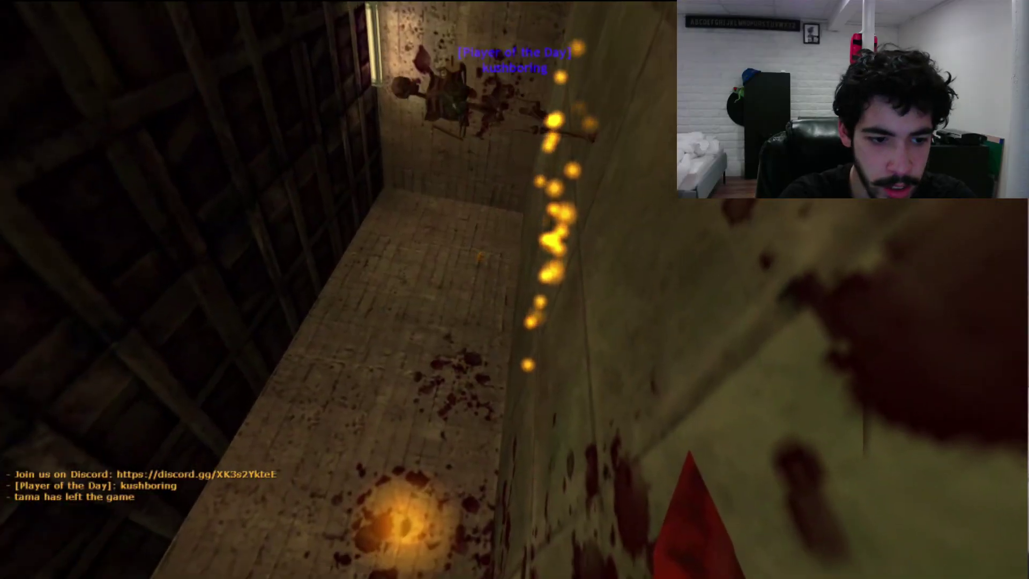
pyautogui.click(514, 290)
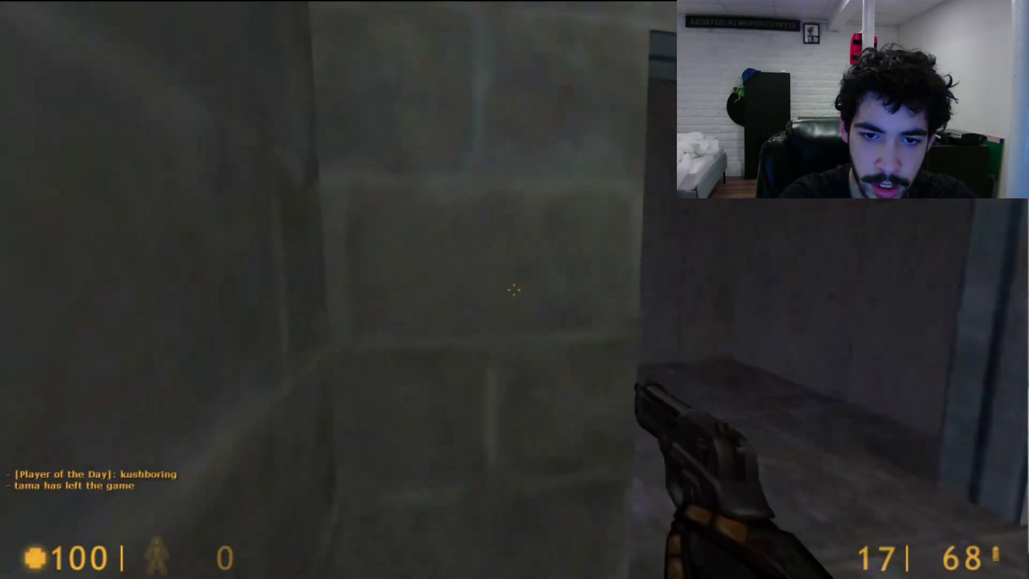
pyautogui.press('w')
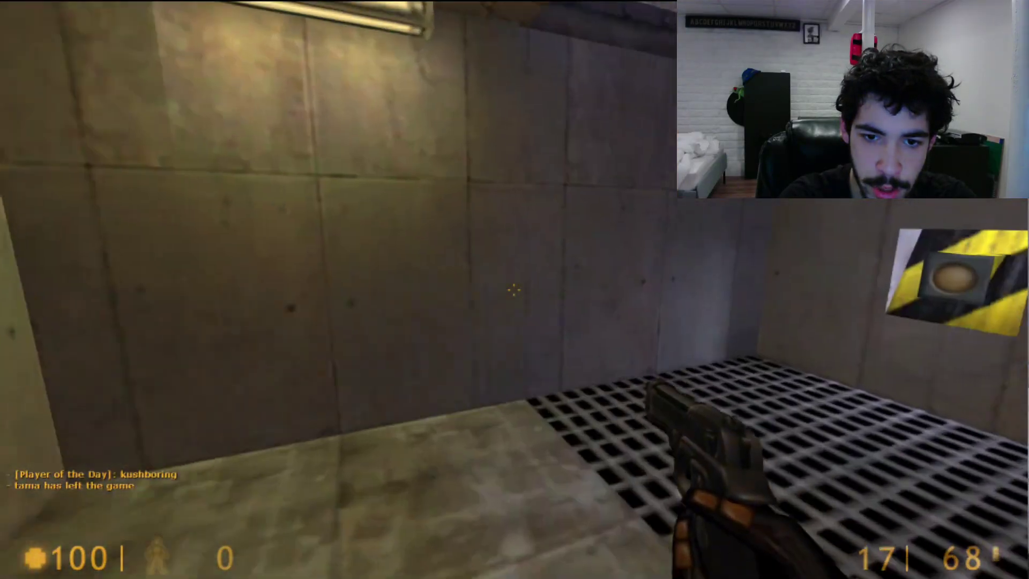
pyautogui.press('w')
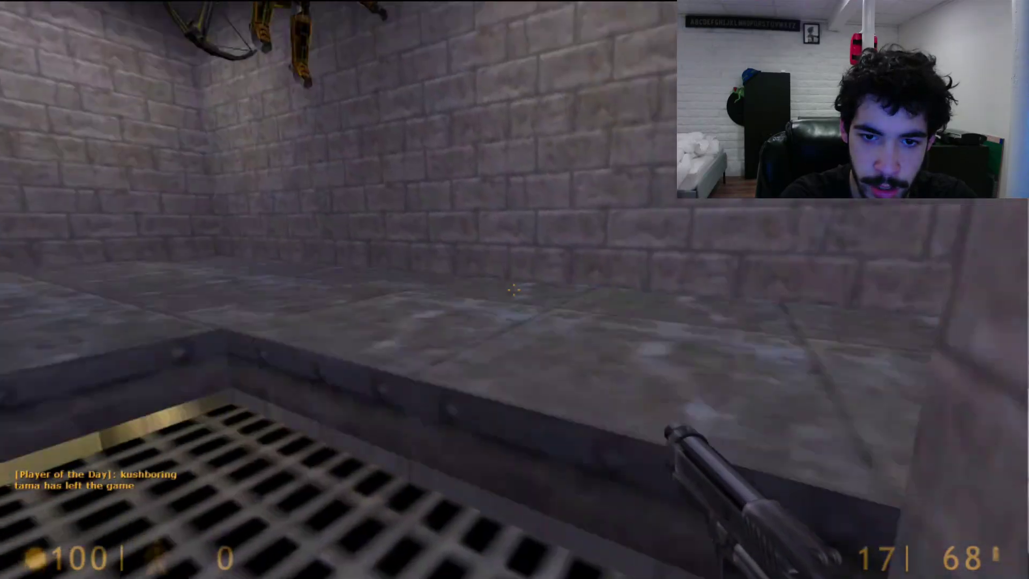
pyautogui.click(514, 290)
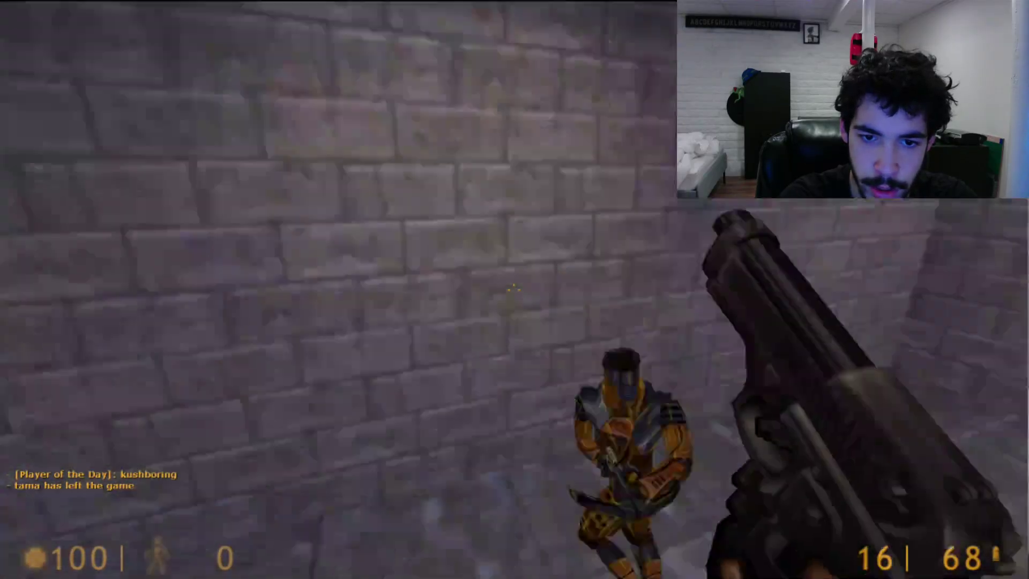
pyautogui.click(513, 290)
pyautogui.click(514, 289)
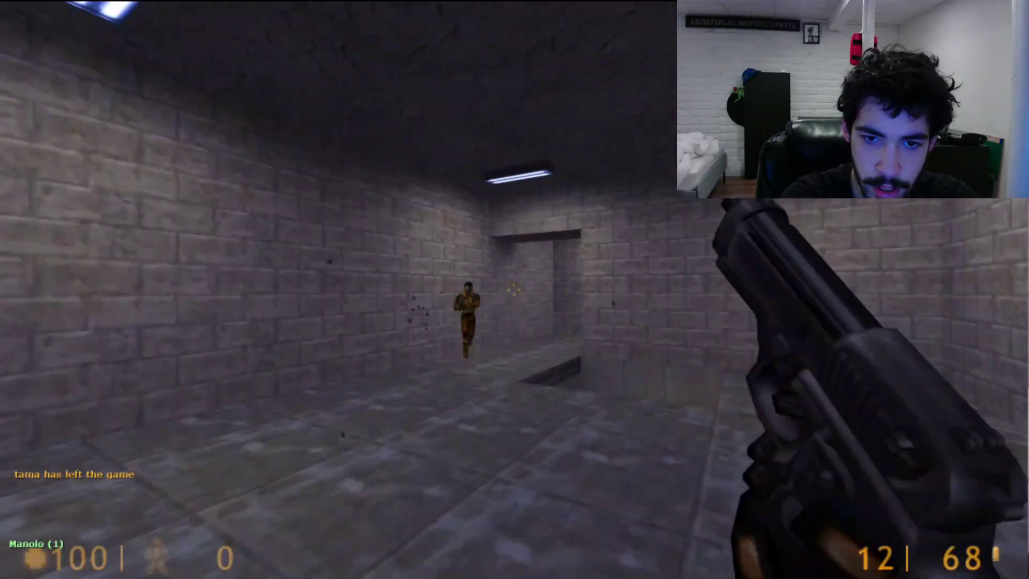
pyautogui.click(514, 290)
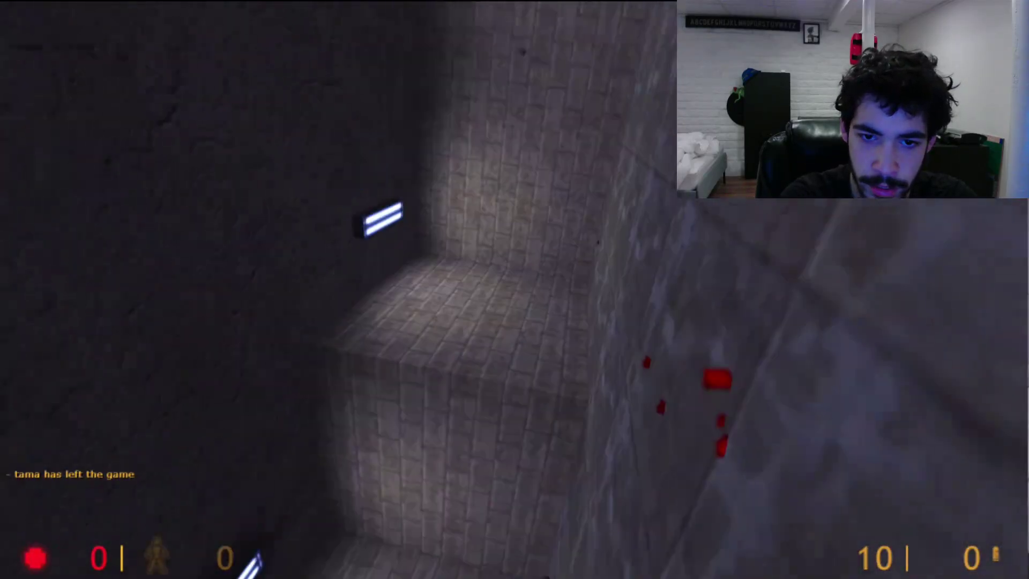
pyautogui.click(514, 290)
pyautogui.click(514, 290)
pyautogui.click(514, 290)
pyautogui.click(514, 290)
pyautogui.click(514, 290)
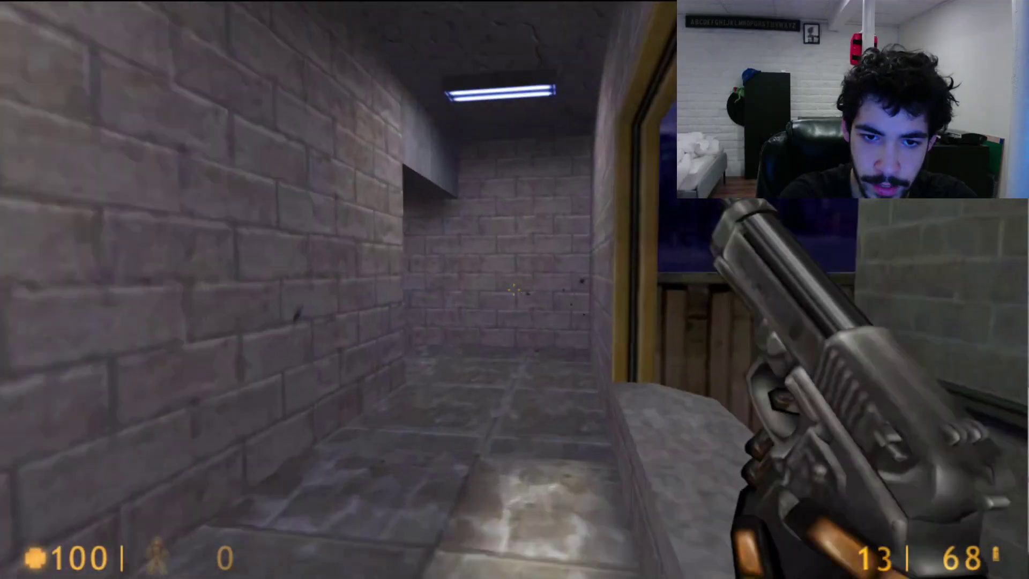
pyautogui.press('w')
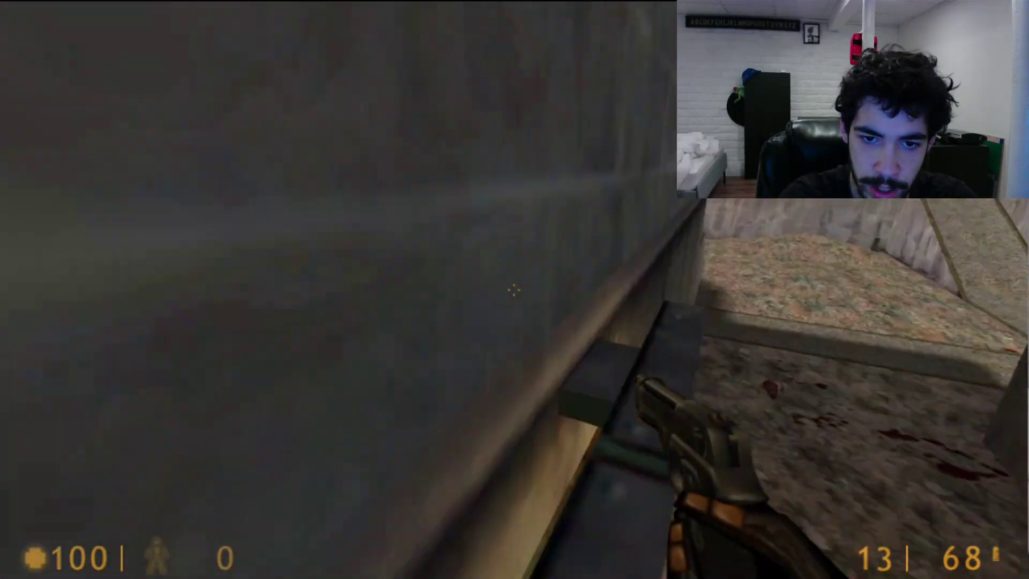
pyautogui.press('w')
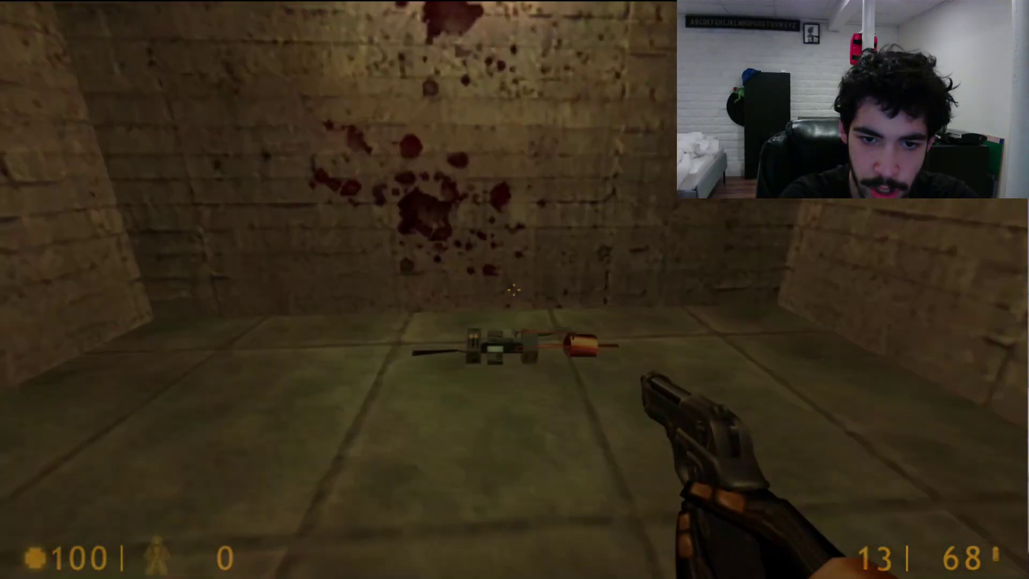
pyautogui.press('a')
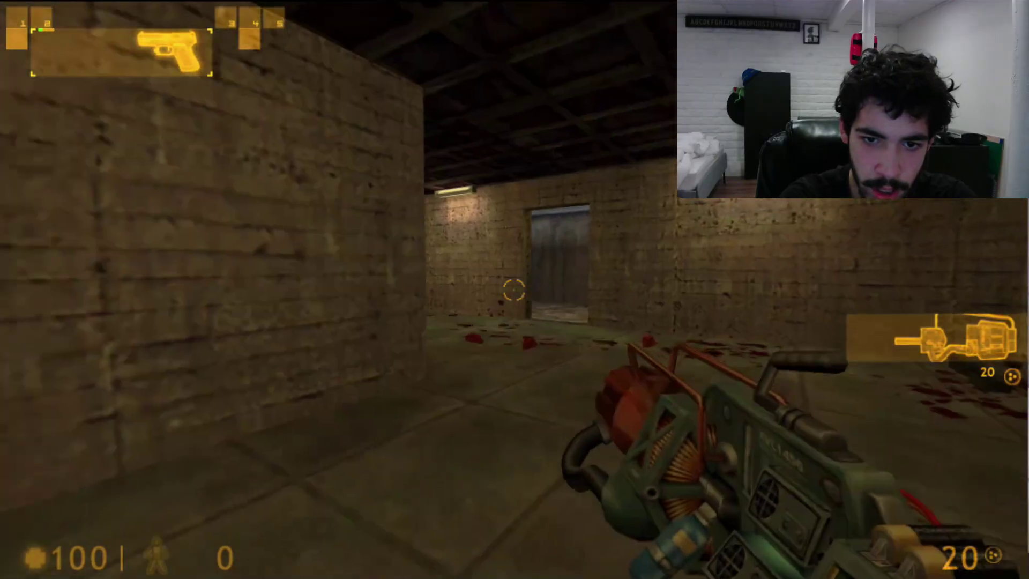
pyautogui.press('w')
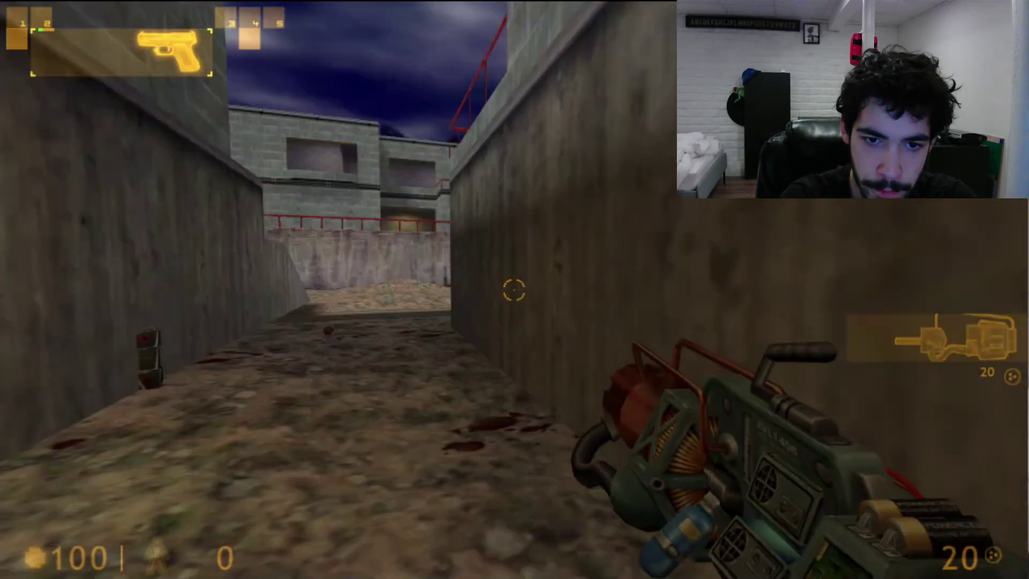
pyautogui.press('w')
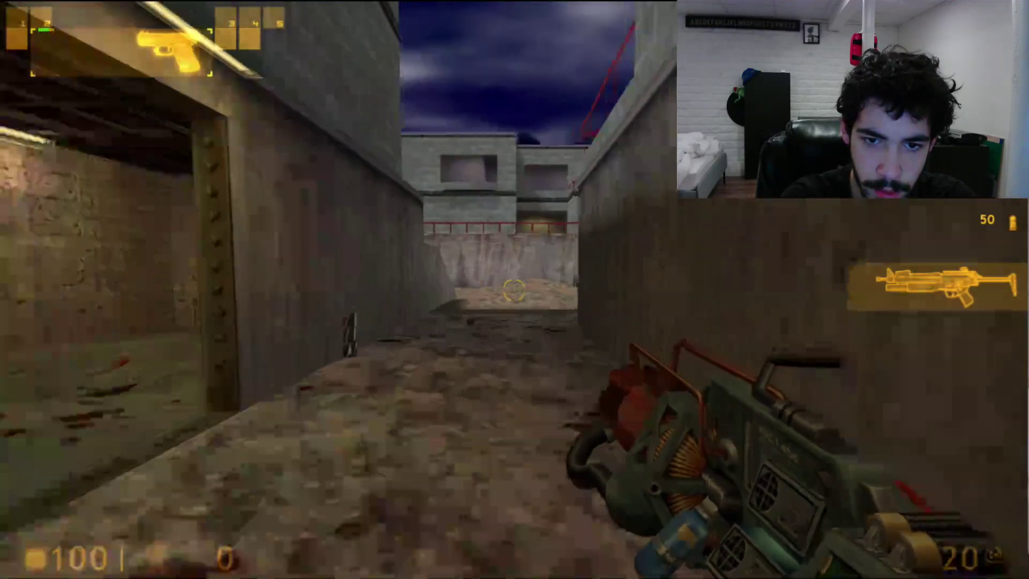
pyautogui.click(513, 290)
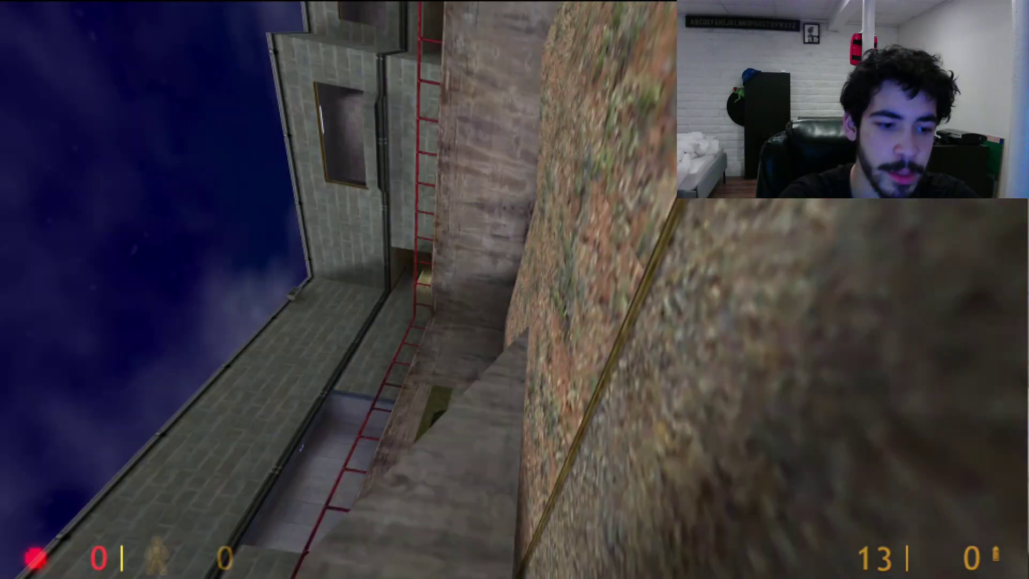
pyautogui.click(514, 290)
pyautogui.click(514, 290)
pyautogui.press('w')
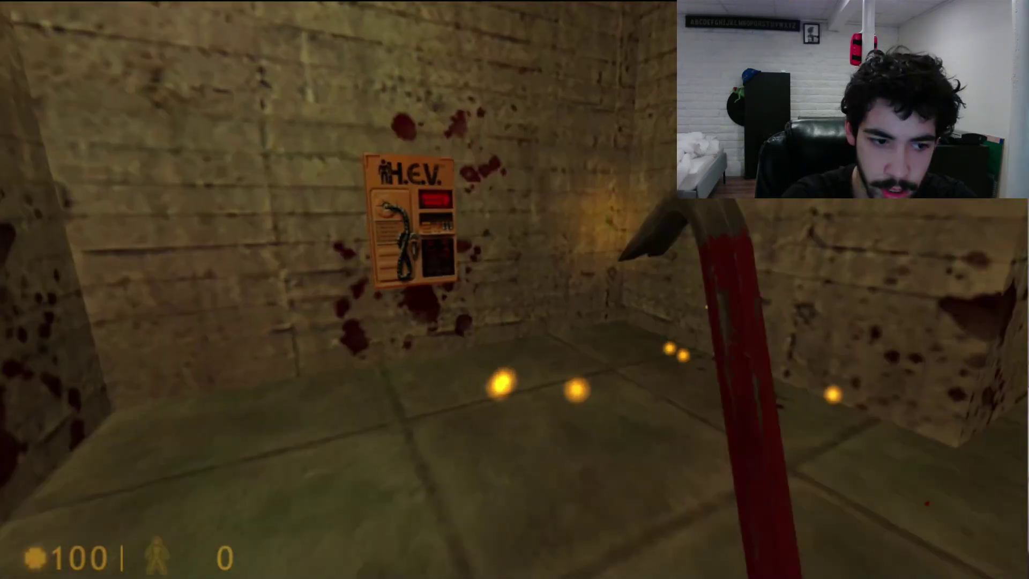
pyautogui.press('w')
pyautogui.press('5')
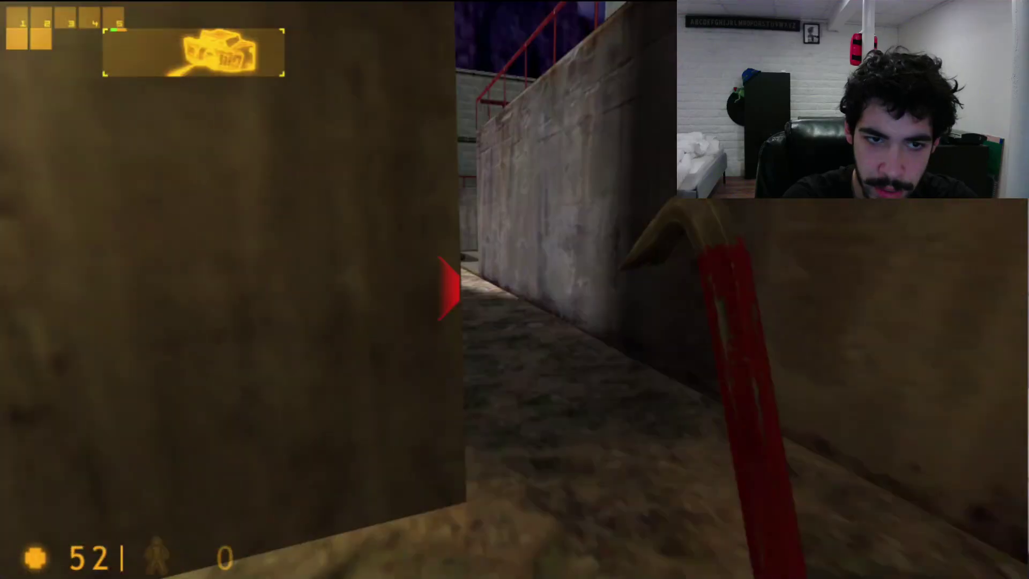
pyautogui.click(514, 290)
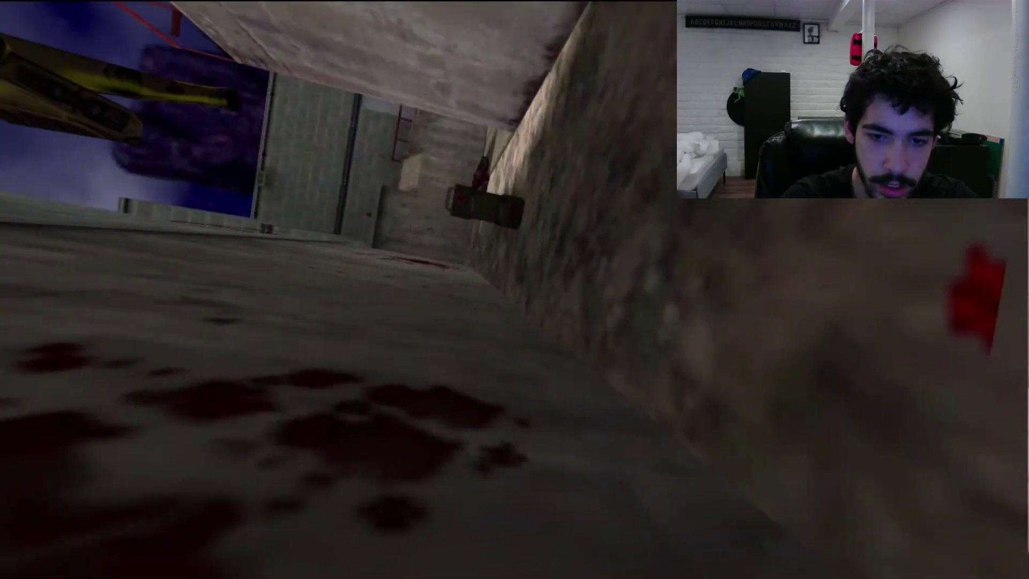
pyautogui.click(514, 289)
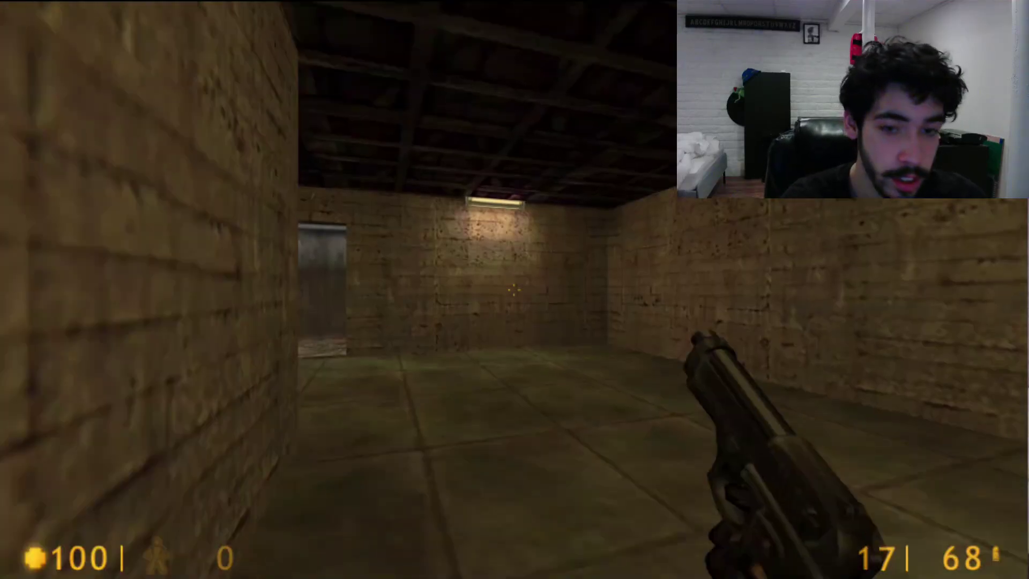
pyautogui.click(513, 290)
pyautogui.click(513, 290)
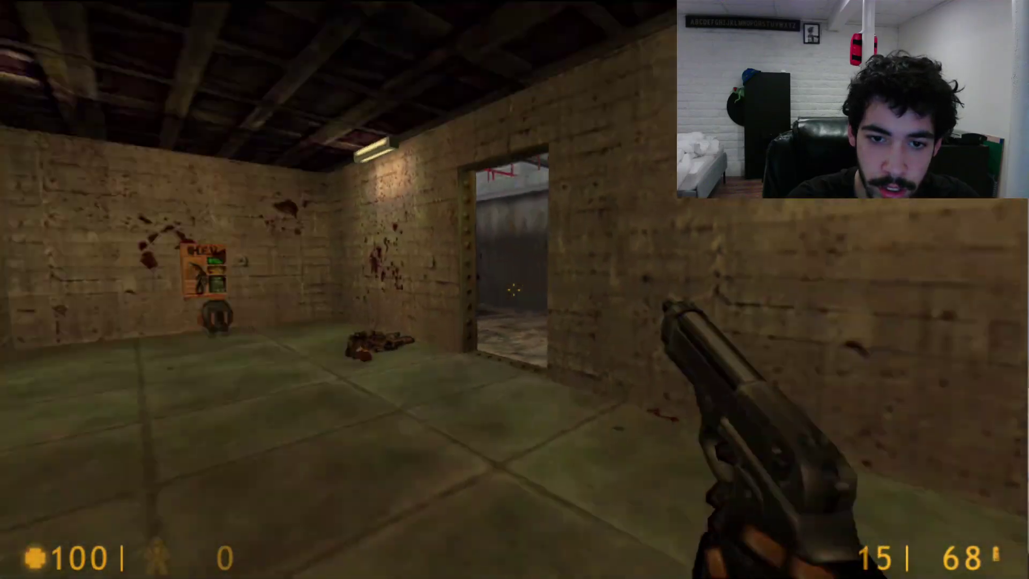
pyautogui.press('w')
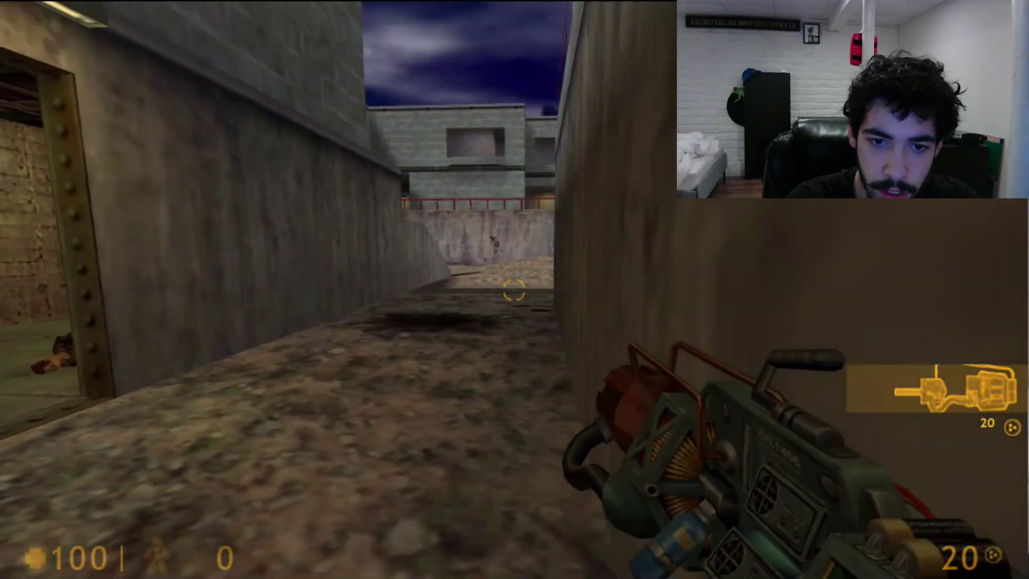
pyautogui.press('s')
pyautogui.click(513, 290)
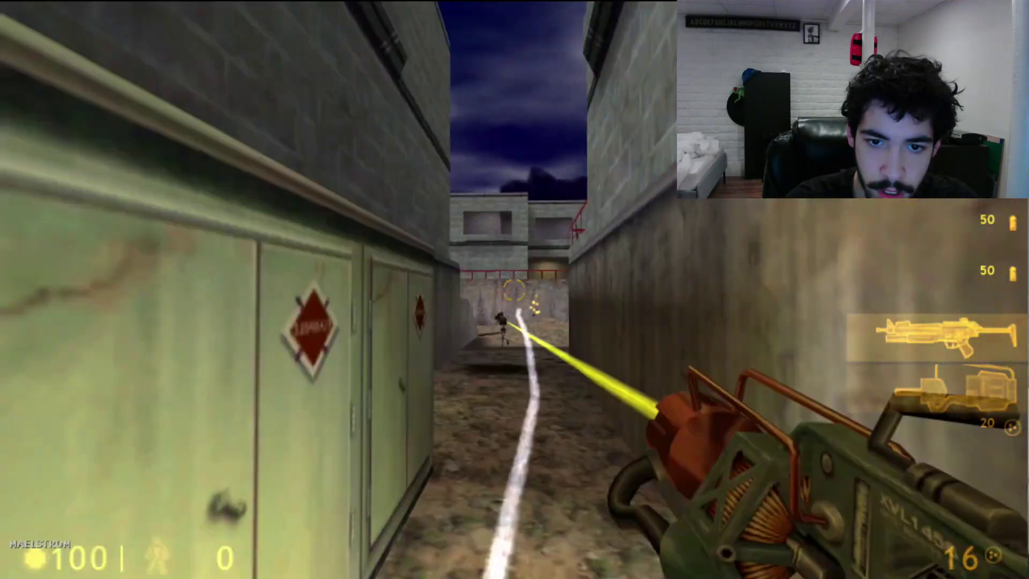
pyautogui.click(513, 290)
pyautogui.click(513, 289)
pyautogui.press('w')
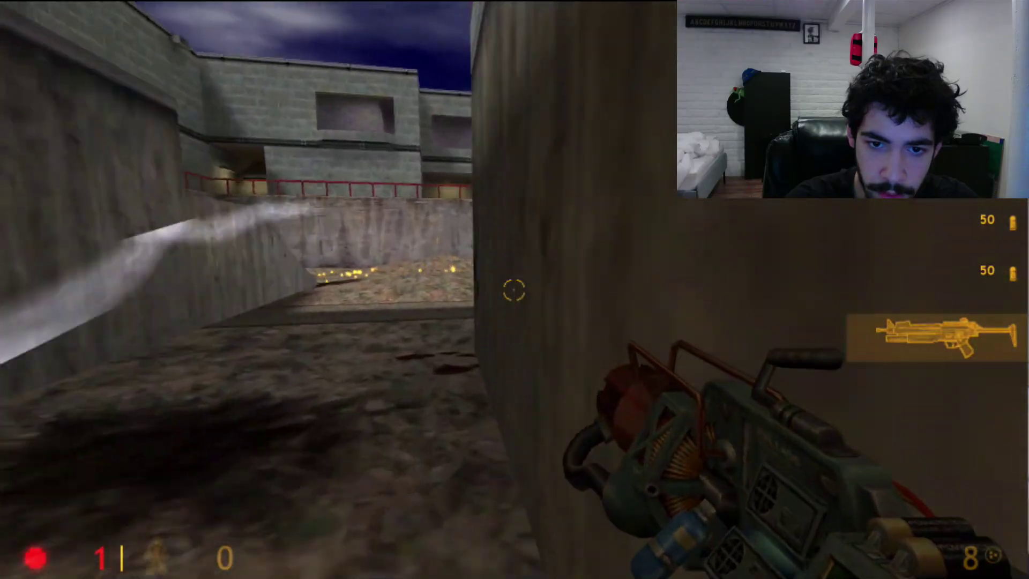
pyautogui.press('3')
pyautogui.click(514, 290)
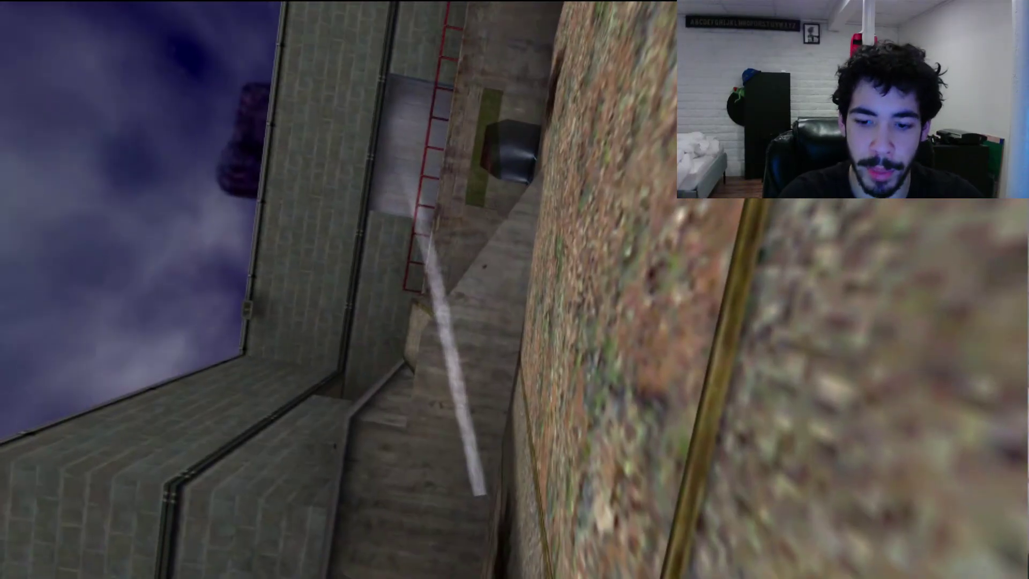
pyautogui.click(513, 289)
pyautogui.press('w')
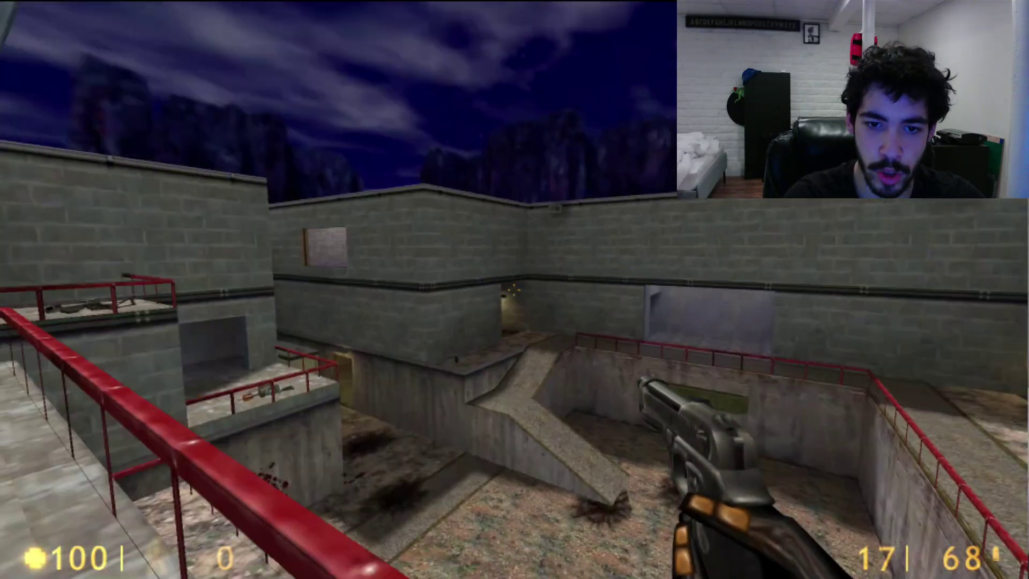
pyautogui.press('w')
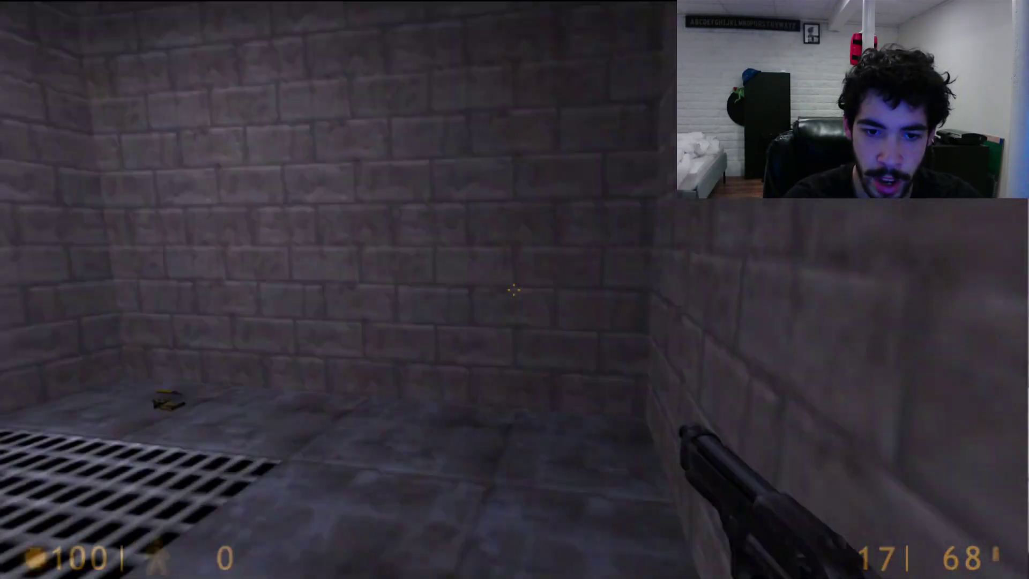
pyautogui.click(514, 290)
pyautogui.click(514, 290)
pyautogui.click(514, 290)
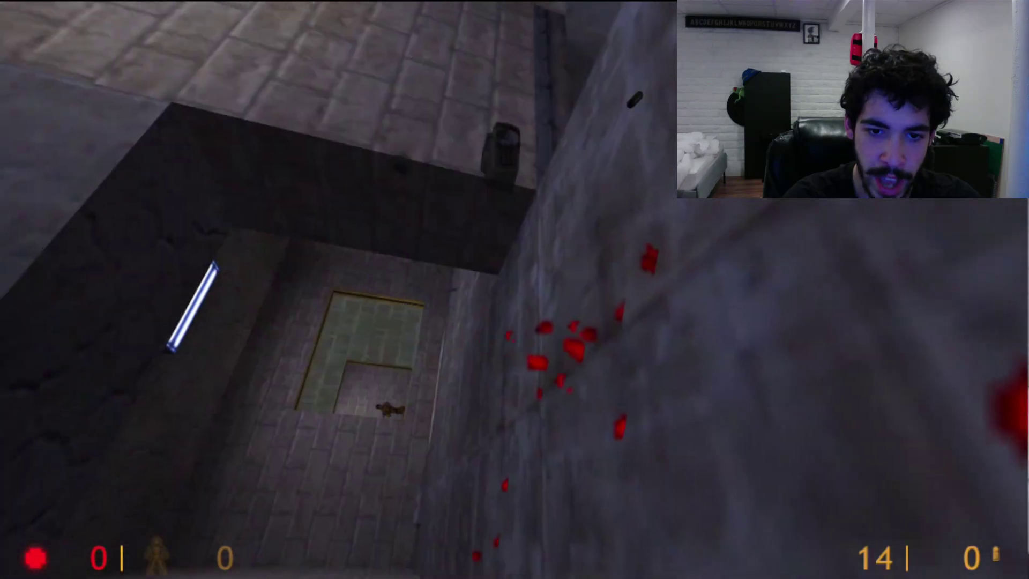
pyautogui.click(513, 290)
pyautogui.press('w')
pyautogui.press('w')
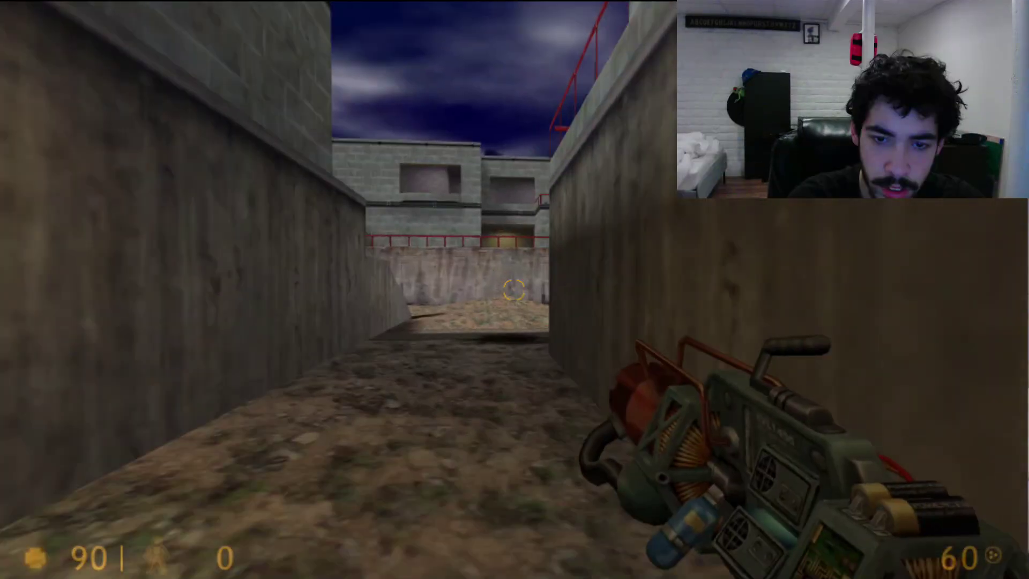
pyautogui.press('w')
pyautogui.press('w')
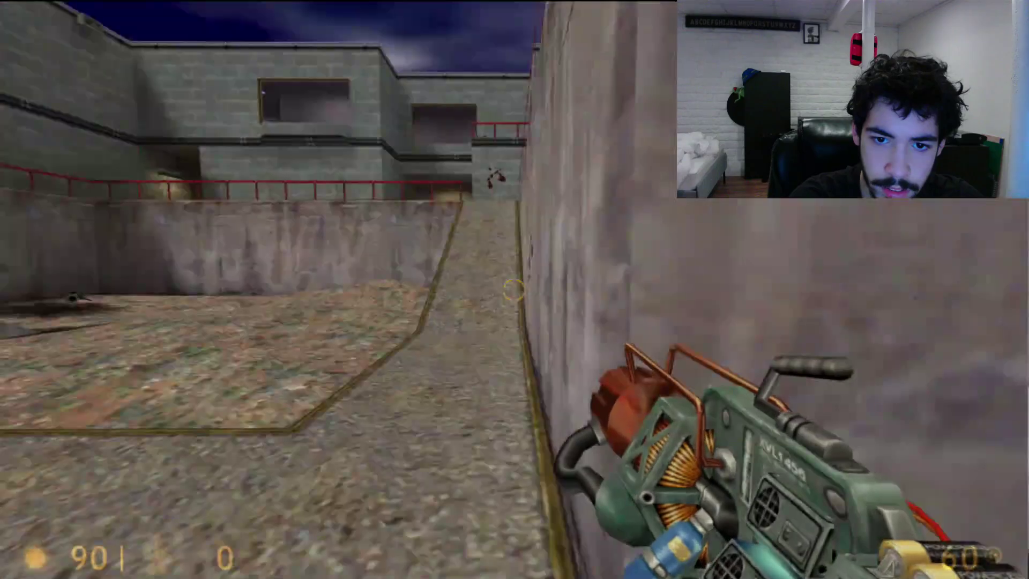
pyautogui.press('w')
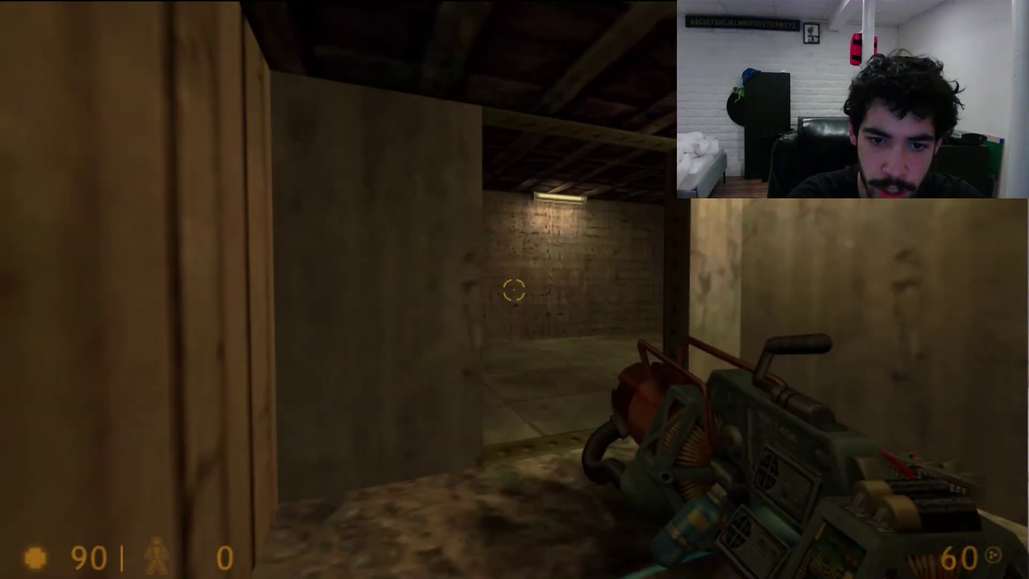
pyautogui.press('F7')
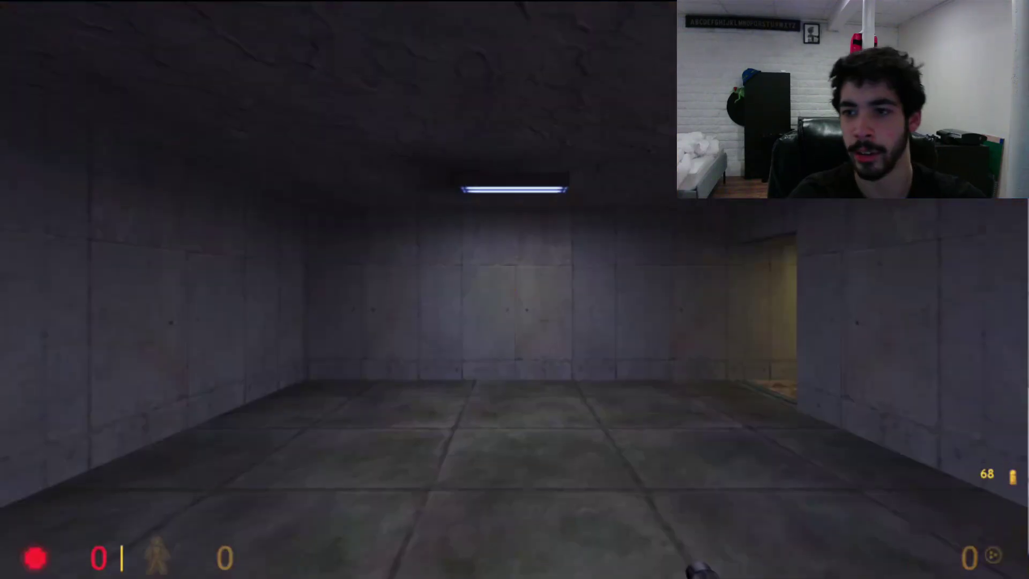
pyautogui.press('w')
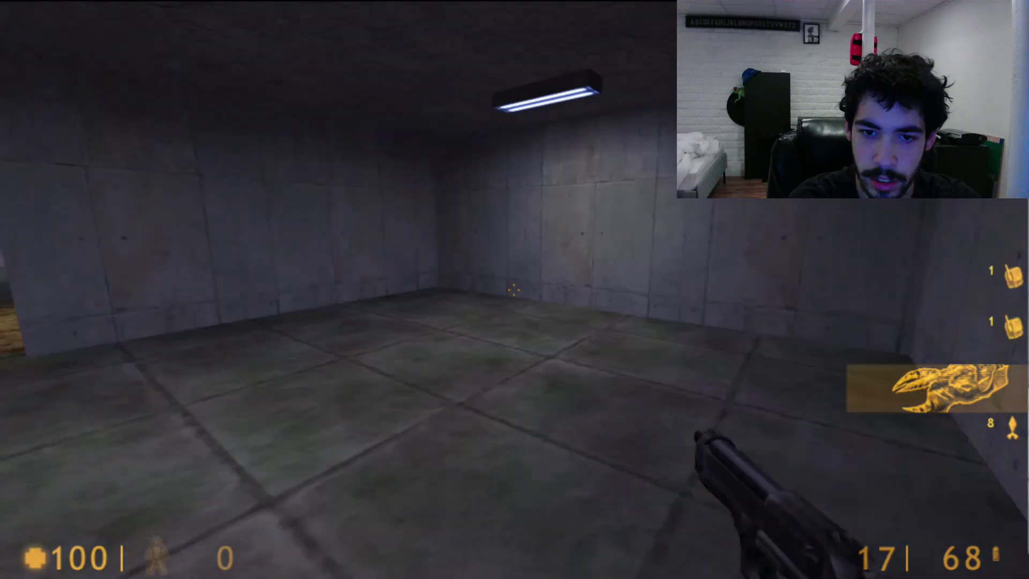
pyautogui.press('w')
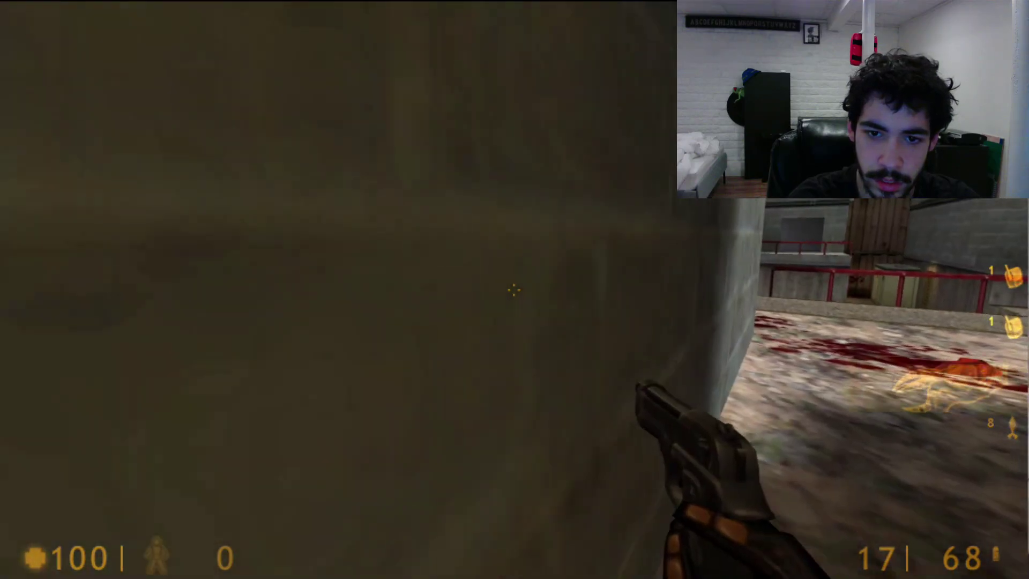
pyautogui.press('w')
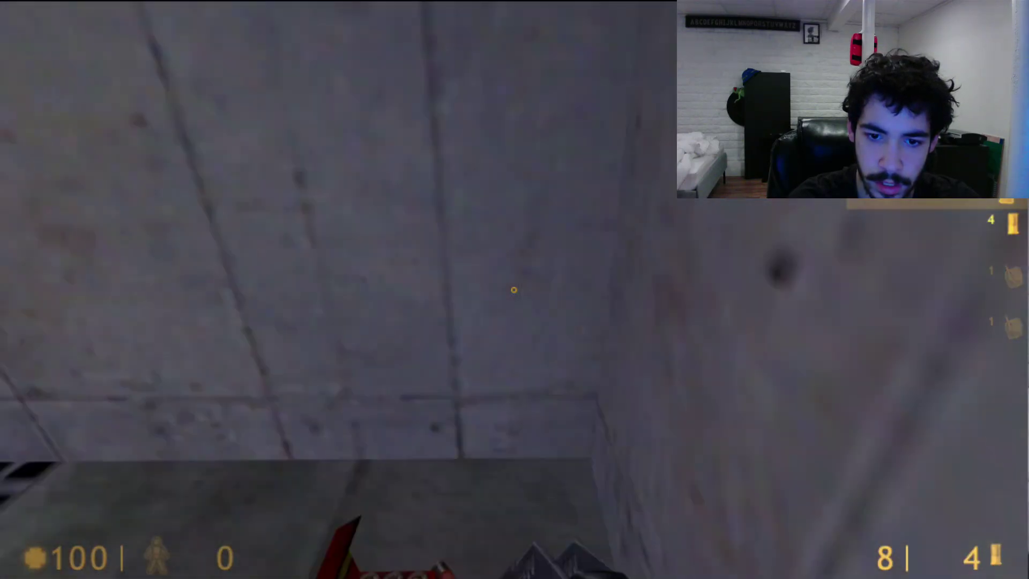
pyautogui.press('w')
pyautogui.press('e')
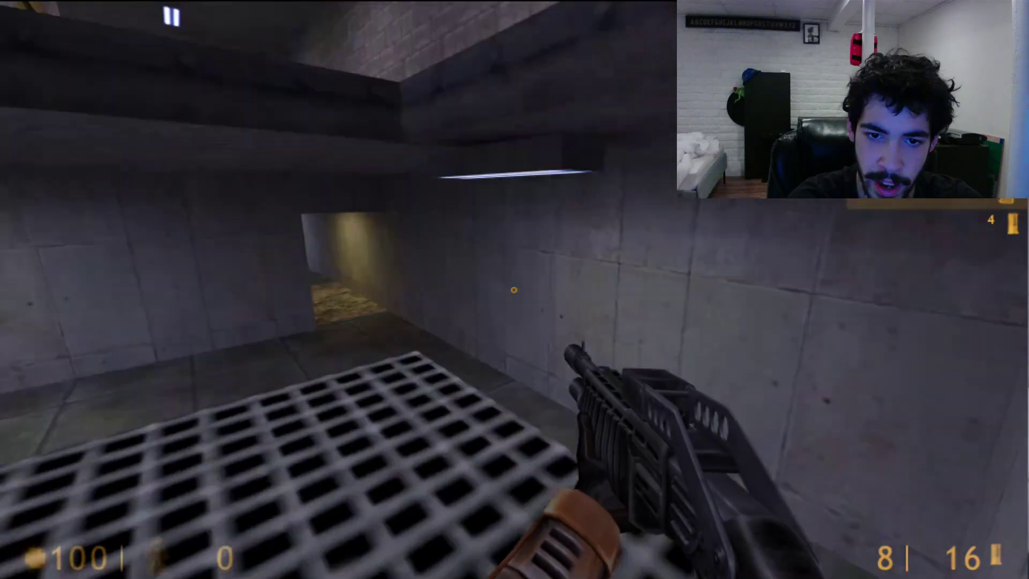
pyautogui.press('w')
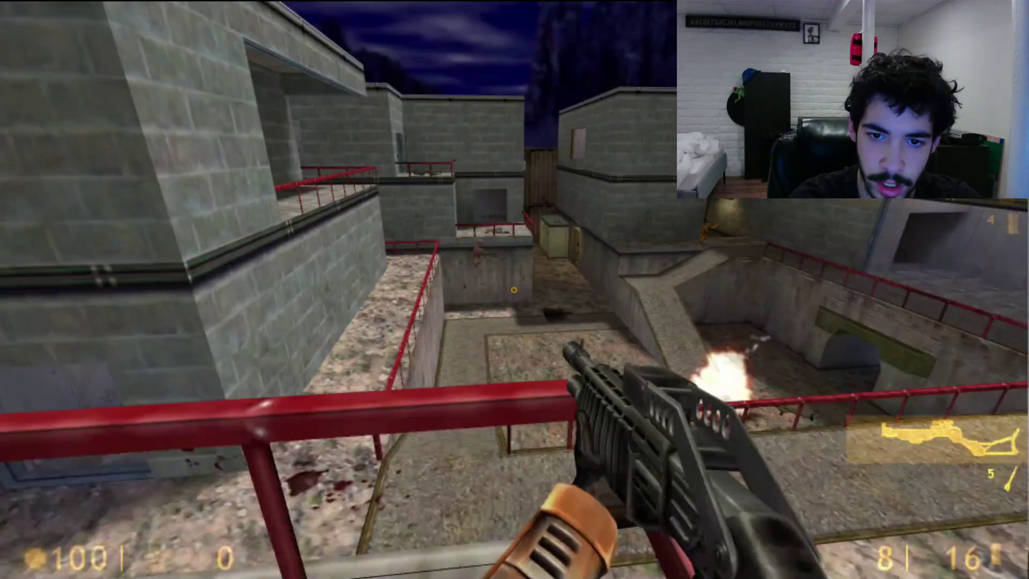
pyautogui.press('w')
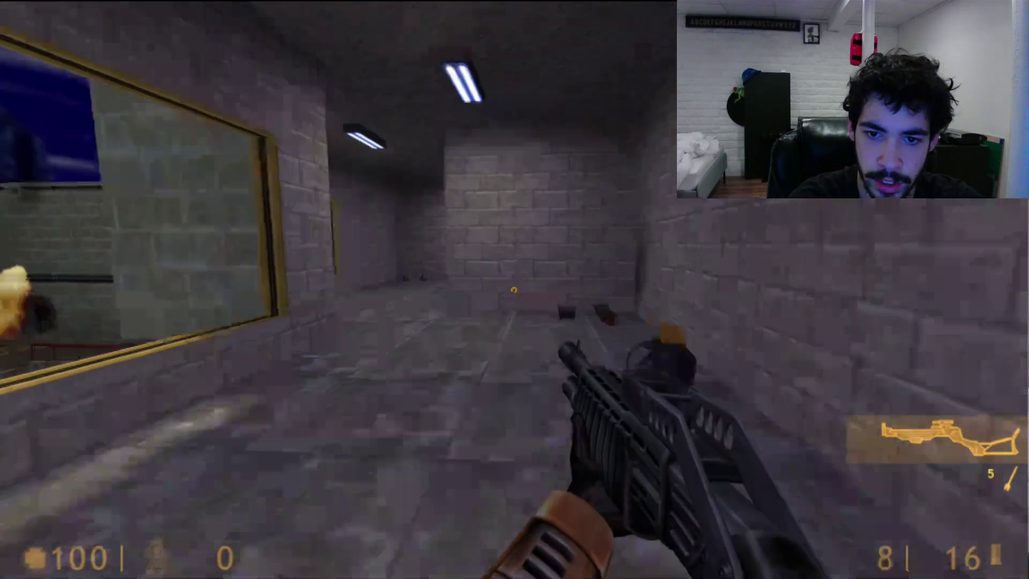
pyautogui.press('w')
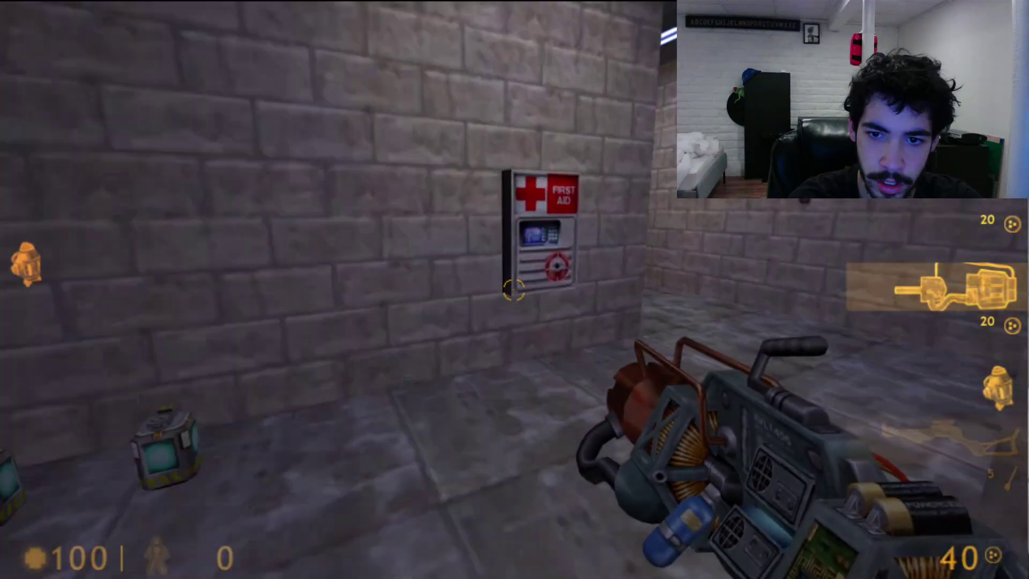
pyautogui.press('w')
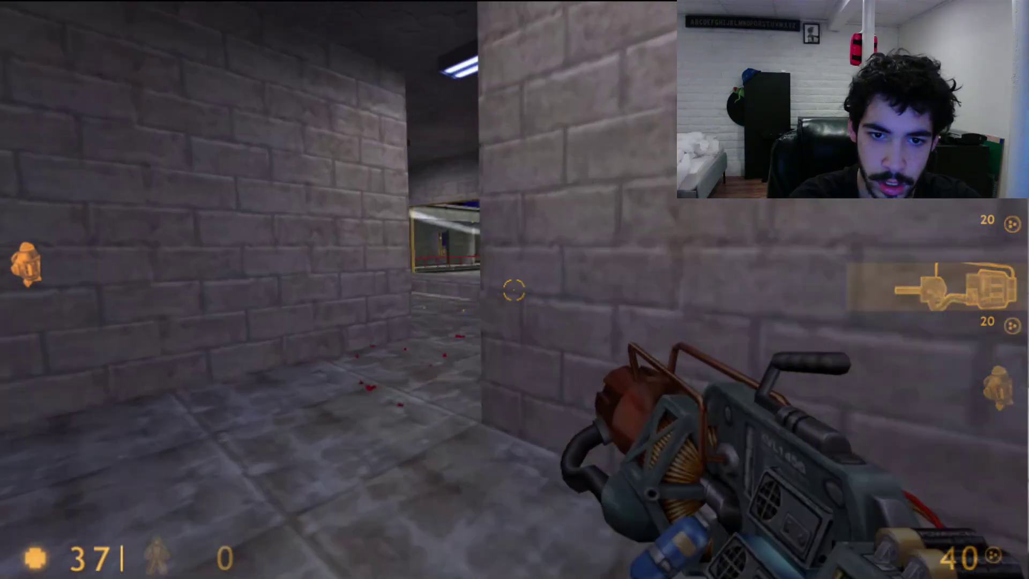
pyautogui.press('w')
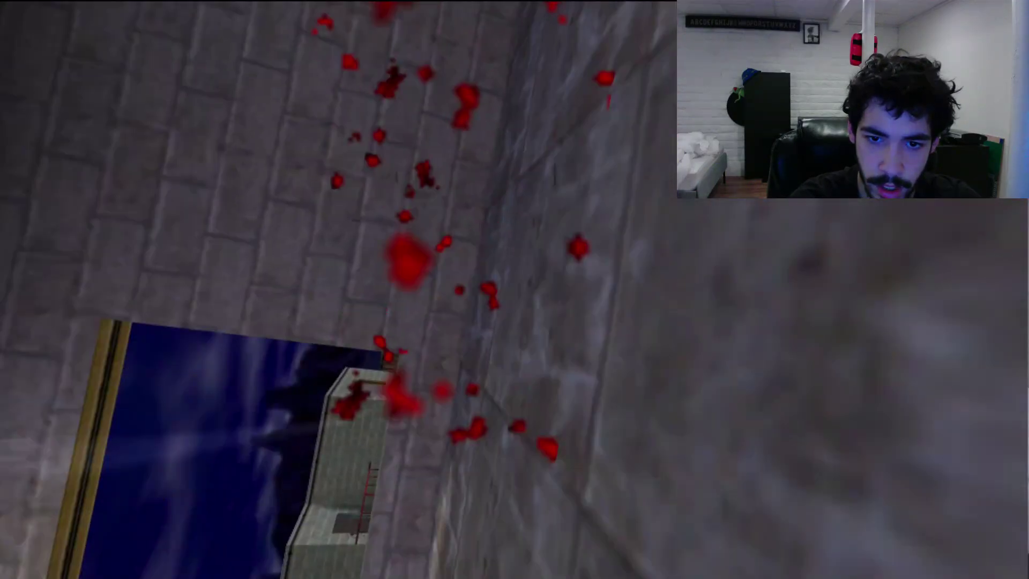